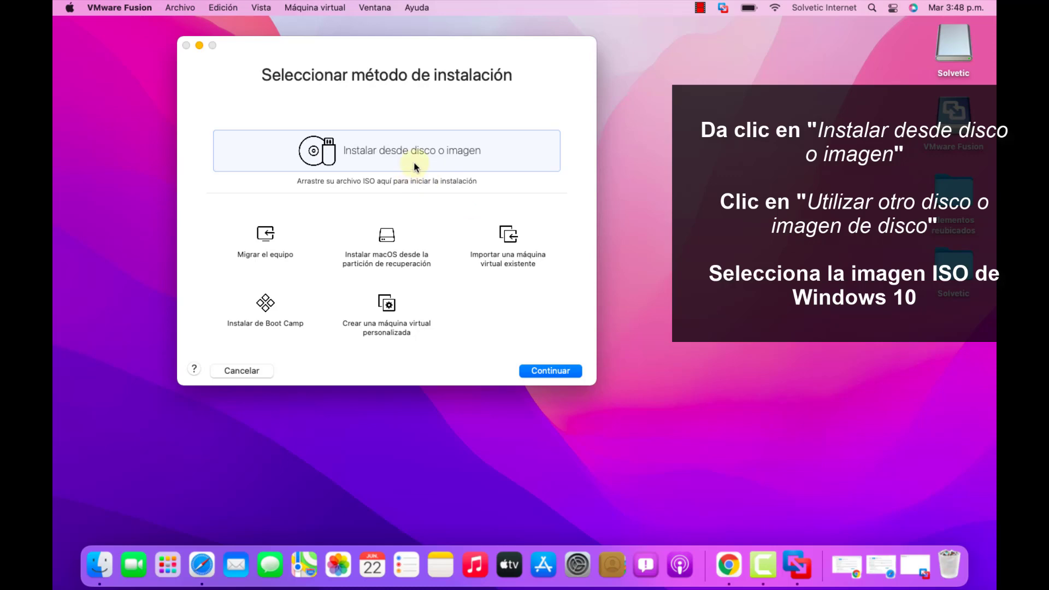
# Create a new virtual machine from a disc or image, using Windows.iso as the installation image
pyautogui.click(415, 161)
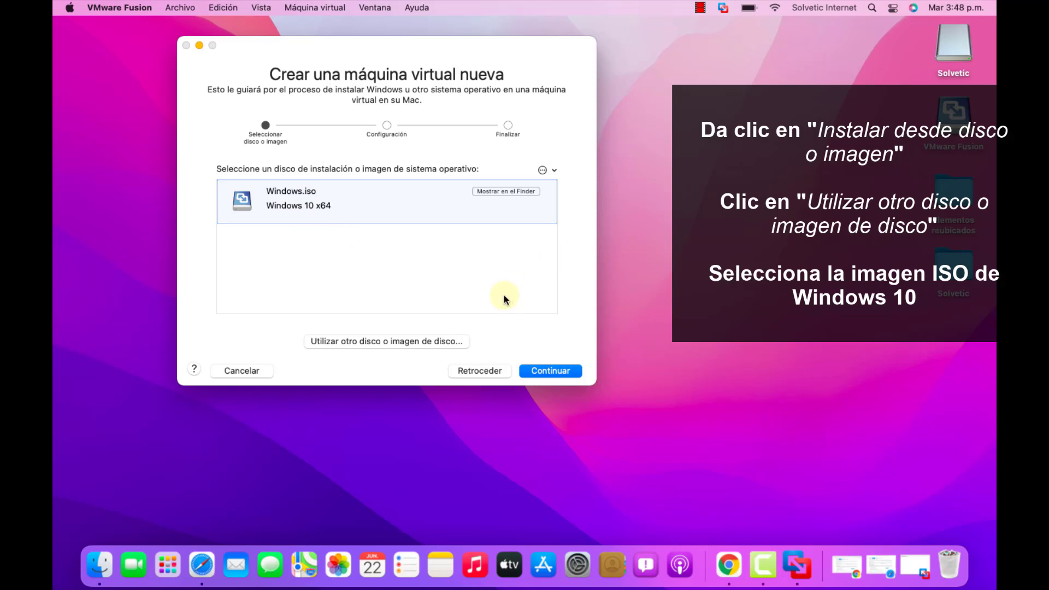
pyautogui.click(419, 342)
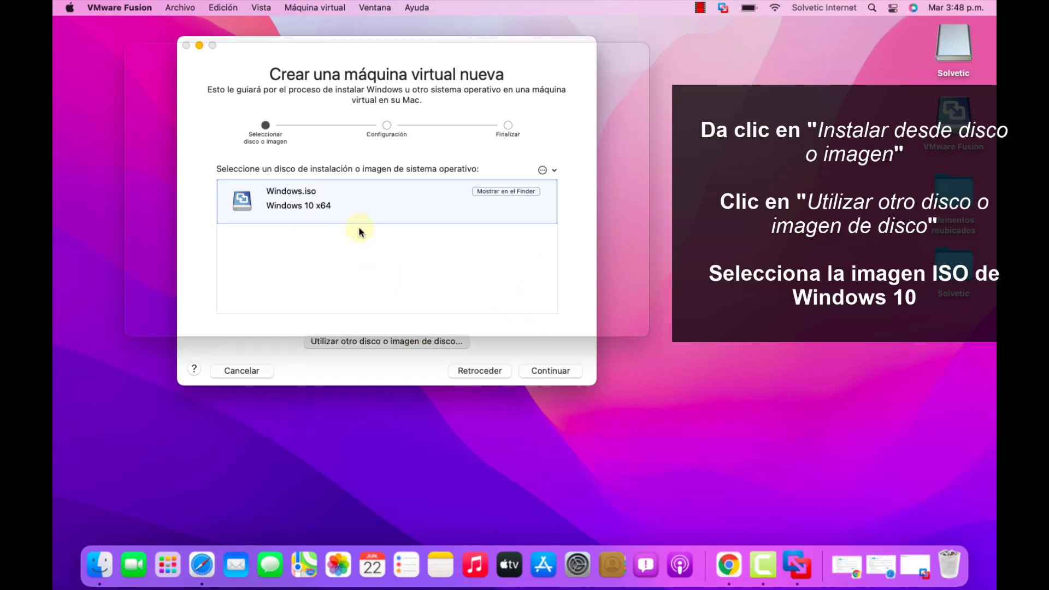
pyautogui.click(264, 176)
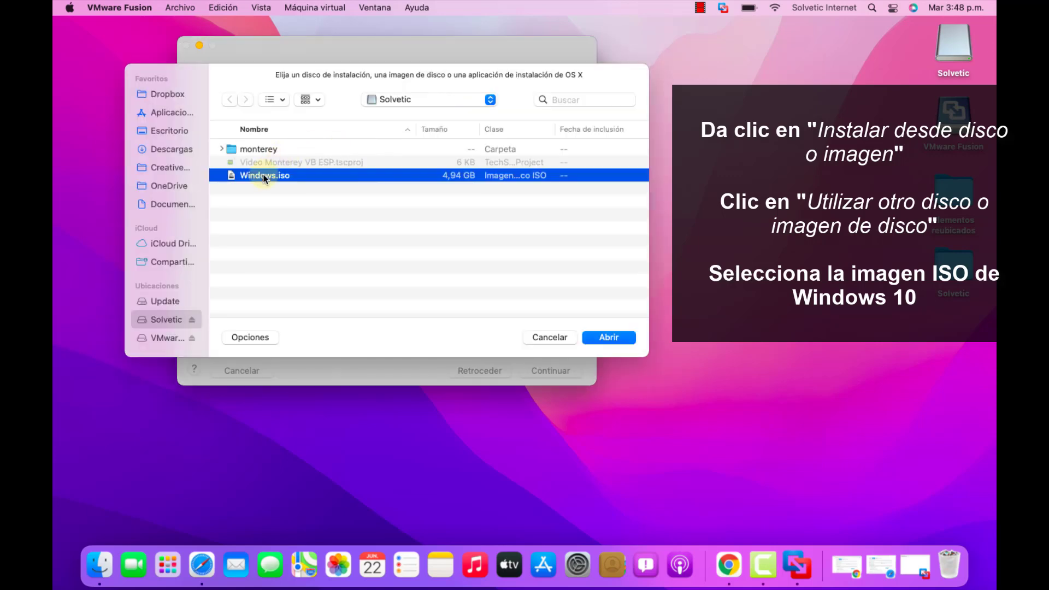
pyautogui.click(596, 337)
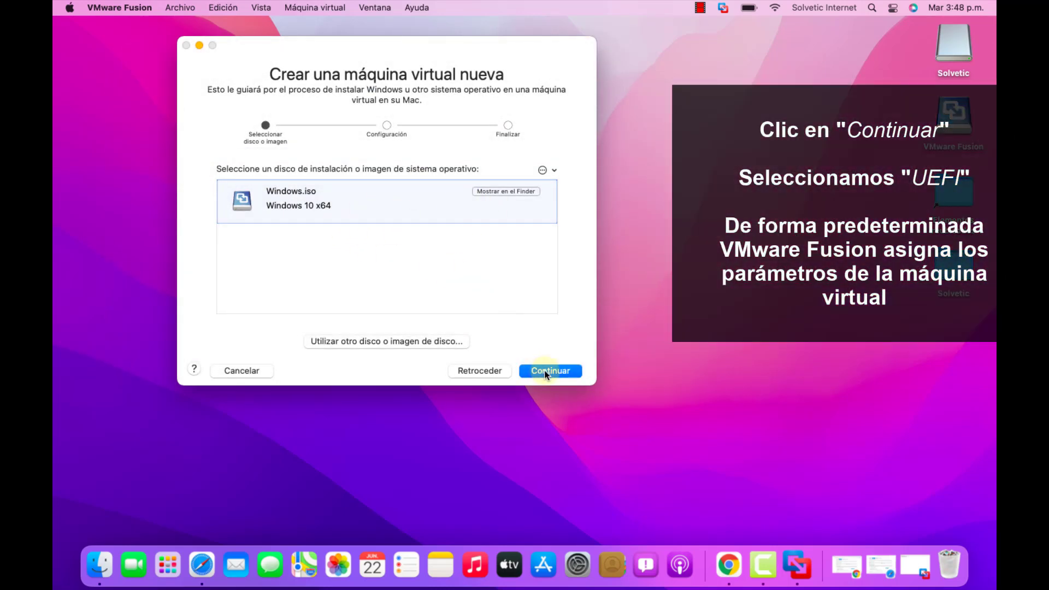
pyautogui.click(545, 370)
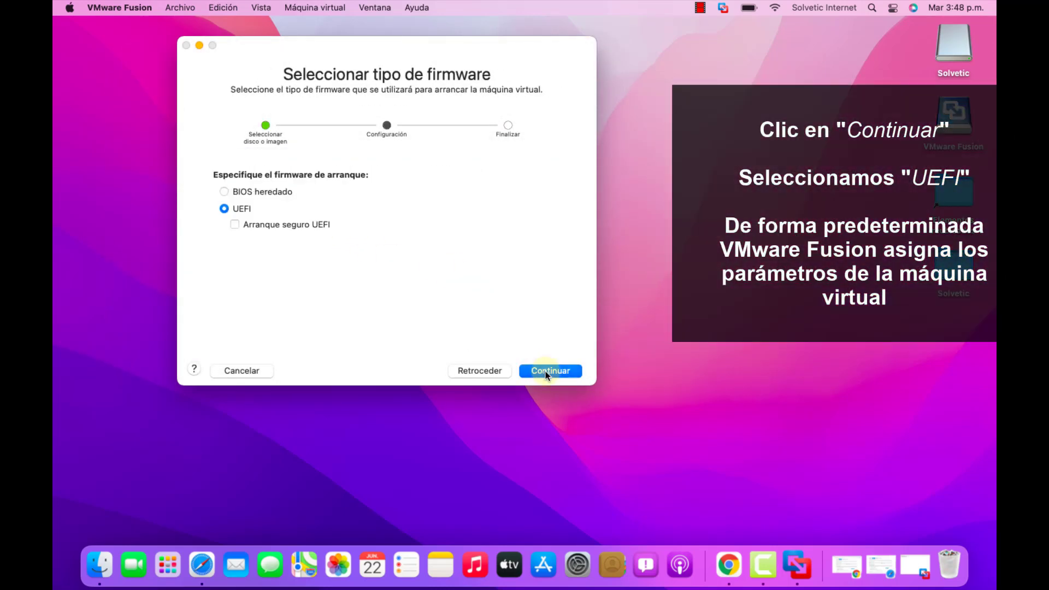
# Set the virtual machine's boot firmware to UEFI without secure boot and continue to the configuration summary
pyautogui.click(225, 192)
pyautogui.click(226, 209)
pyautogui.click(552, 372)
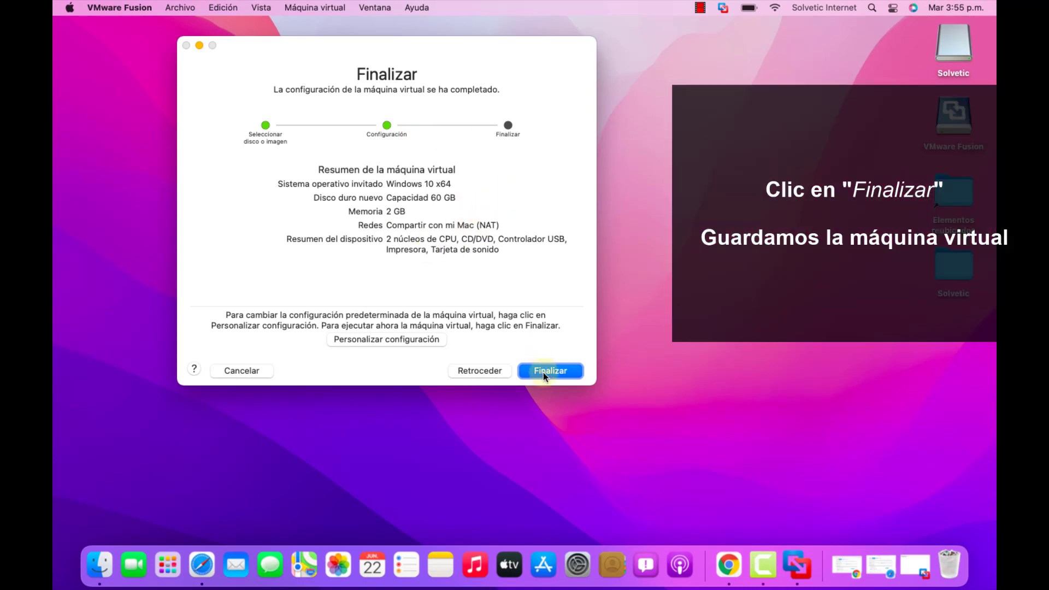
# Save the virtual machine as Windows 10 x64 in the Máquinas virtuales folder and start it up
pyautogui.click(543, 372)
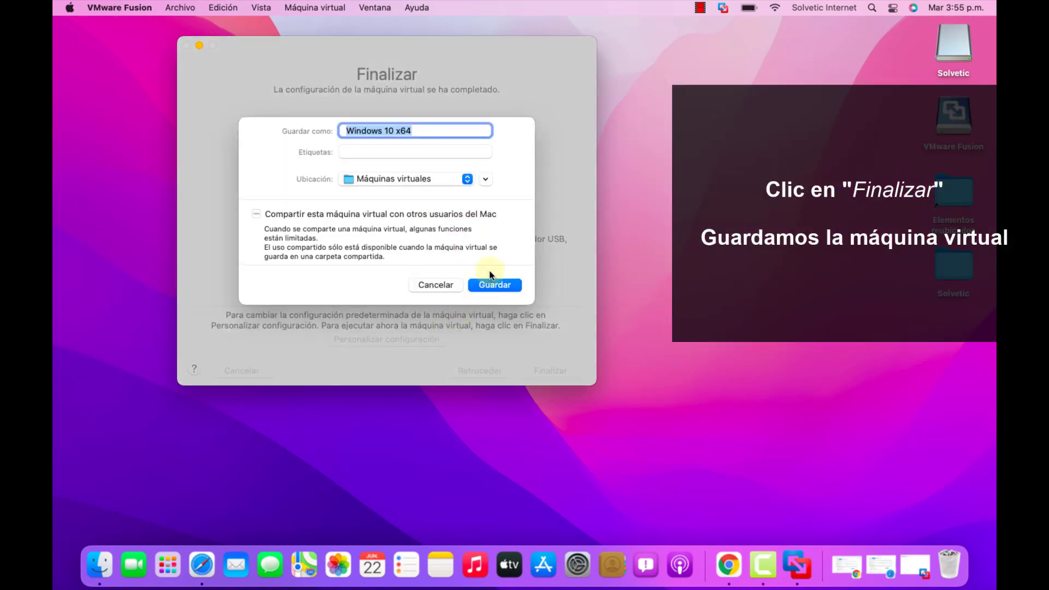
pyautogui.click(506, 286)
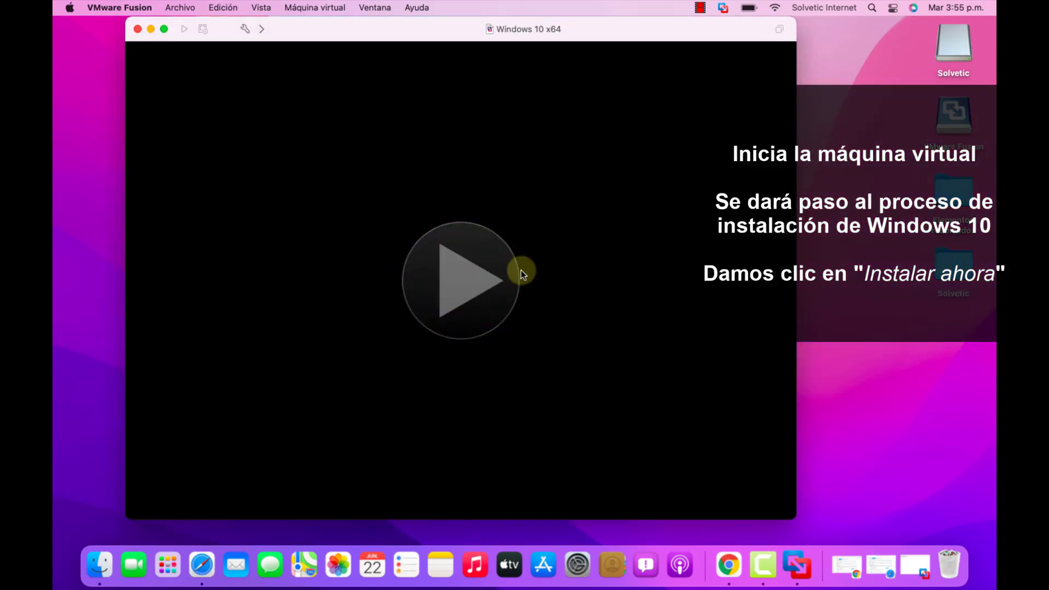
pyautogui.click(517, 272)
pyautogui.click(501, 348)
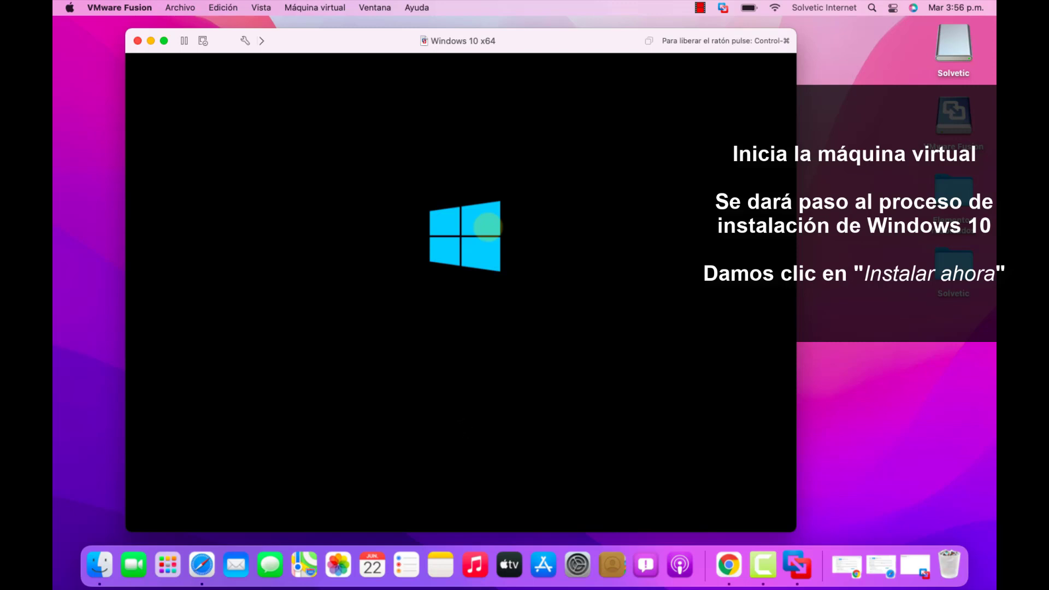
pyautogui.press('ctrl+super')
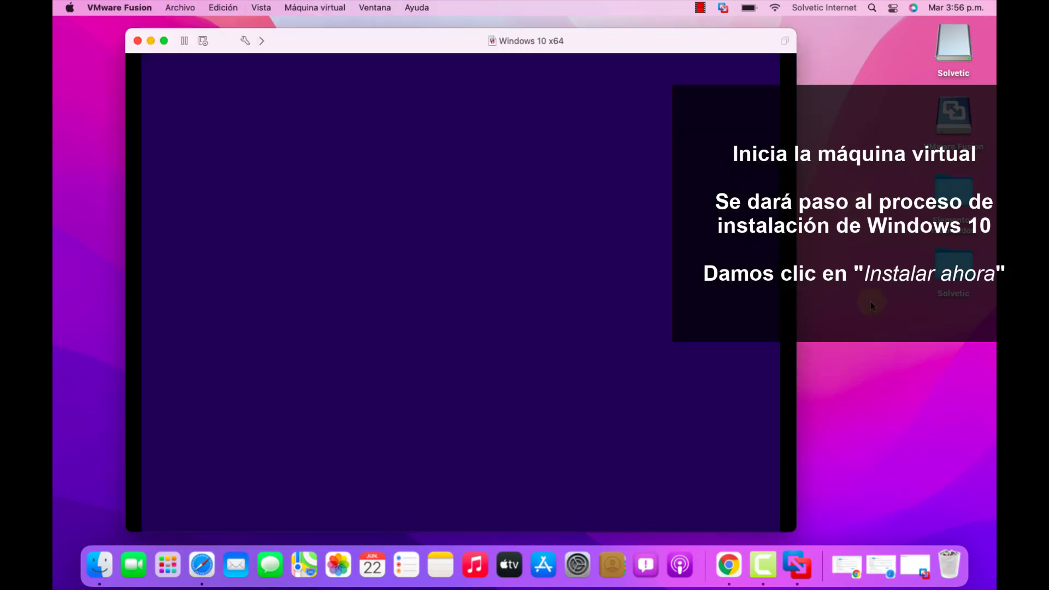
pyautogui.click(872, 304)
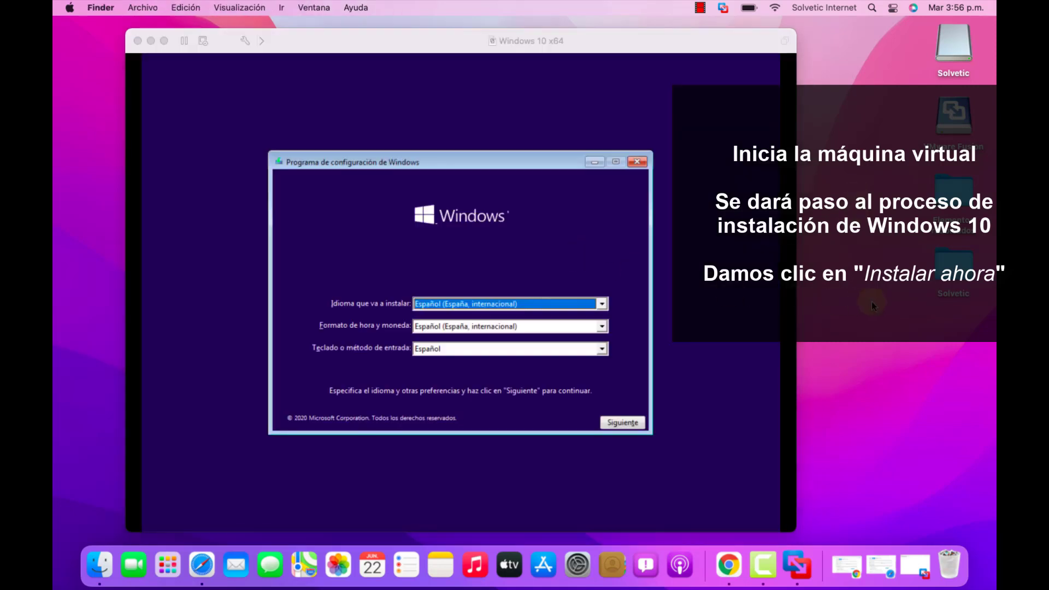
# Accept the Español (España, internacional) language and Español keyboard settings, and start the Windows installation
pyautogui.click(573, 282)
pyautogui.click(621, 422)
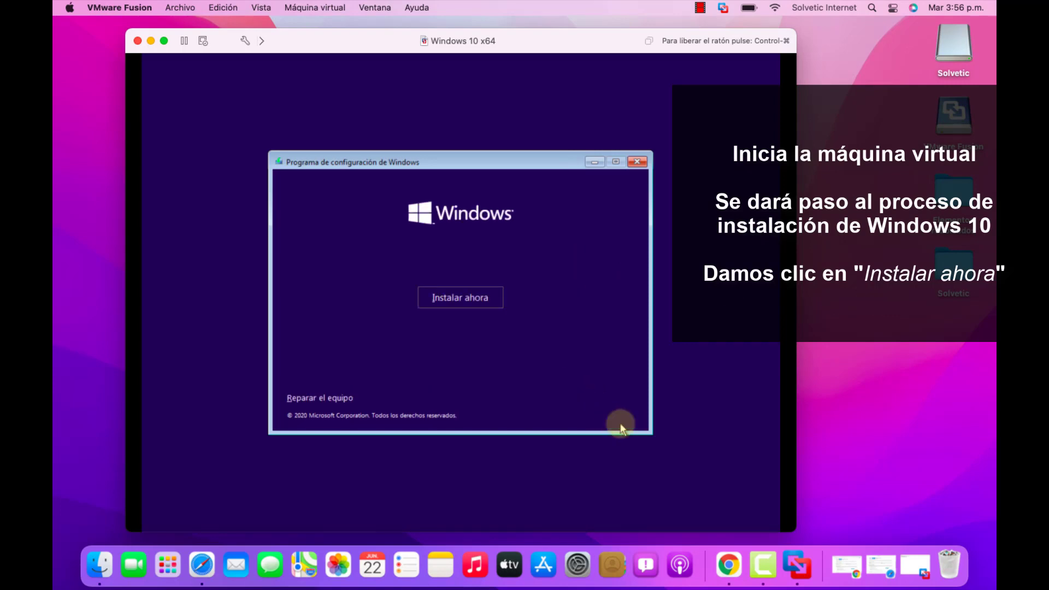
pyautogui.press('ctrl+super')
pyautogui.click(843, 363)
pyautogui.click(467, 299)
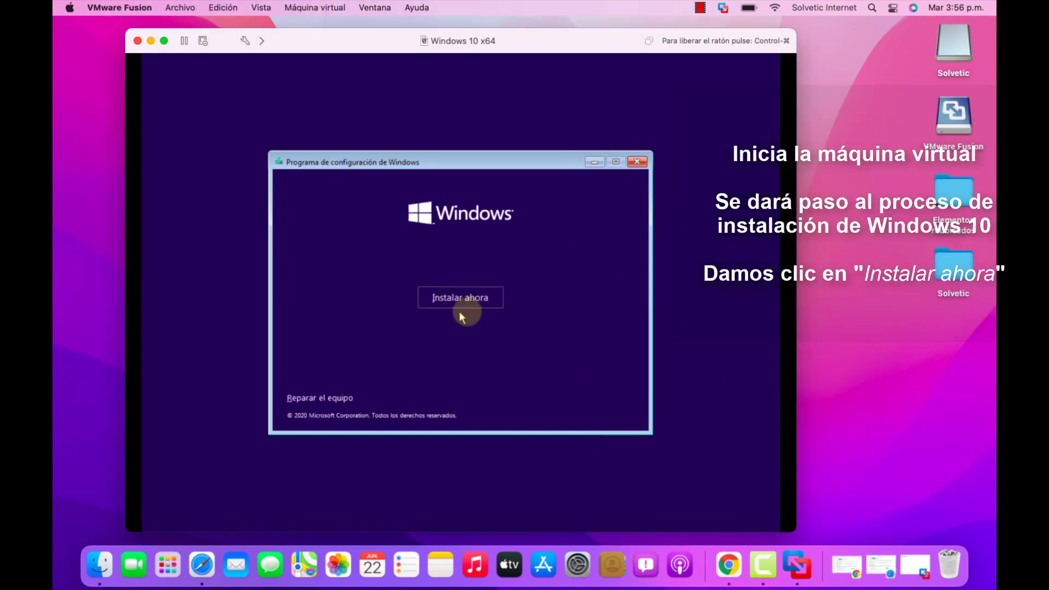
pyautogui.click(885, 369)
pyautogui.click(869, 333)
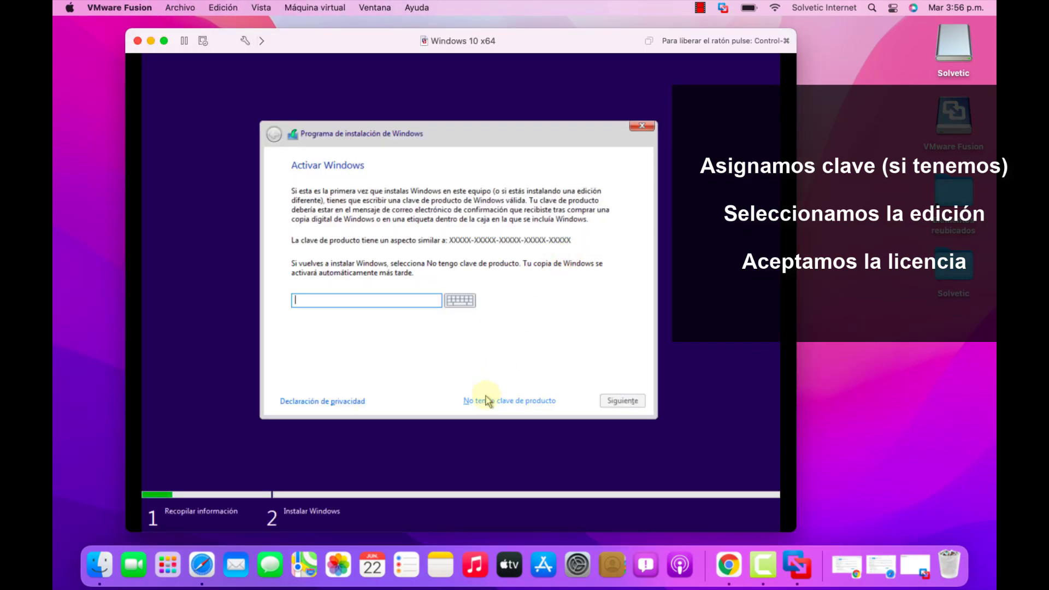
# Skip the product key and choose Windows 10 Pro as the edition to install
pyautogui.click(495, 398)
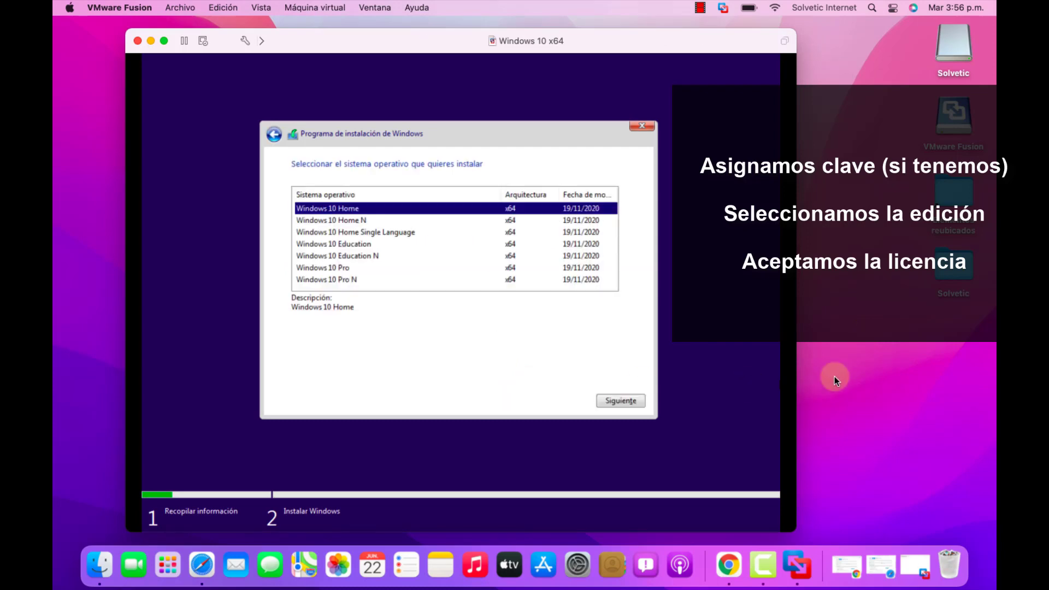
pyautogui.click(440, 269)
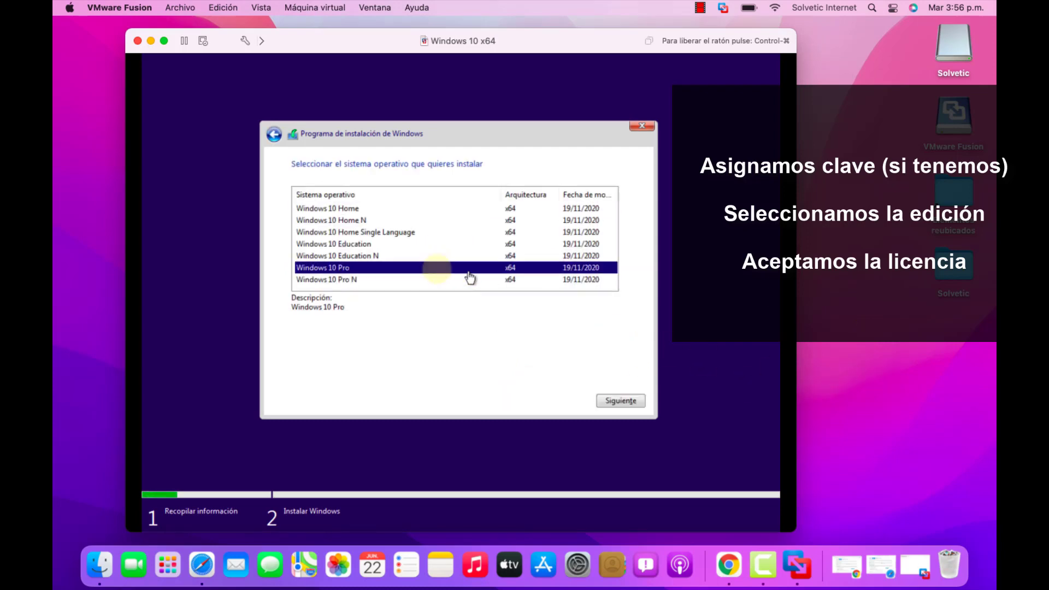
pyautogui.click(842, 379)
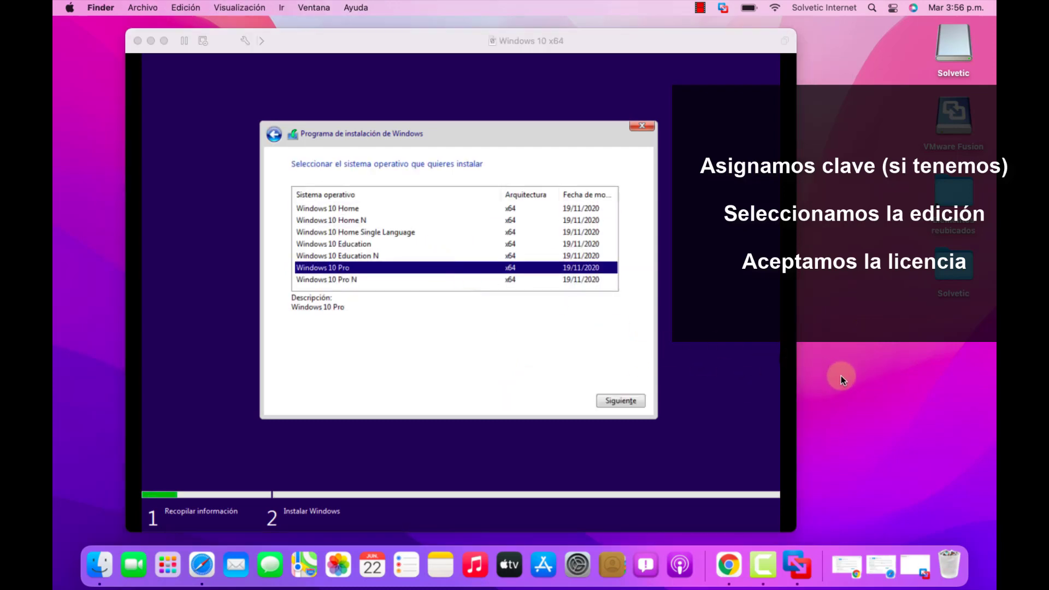
pyautogui.click(614, 367)
pyautogui.click(621, 401)
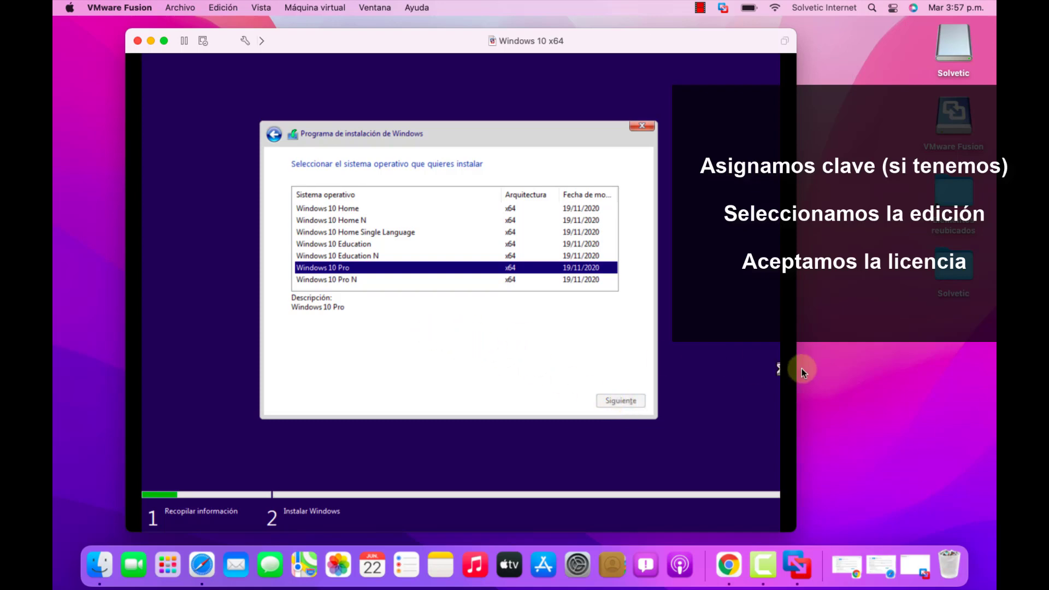
pyautogui.click(886, 379)
# Accept the Microsoft software licence terms and continue the Windows setup
pyautogui.click(323, 366)
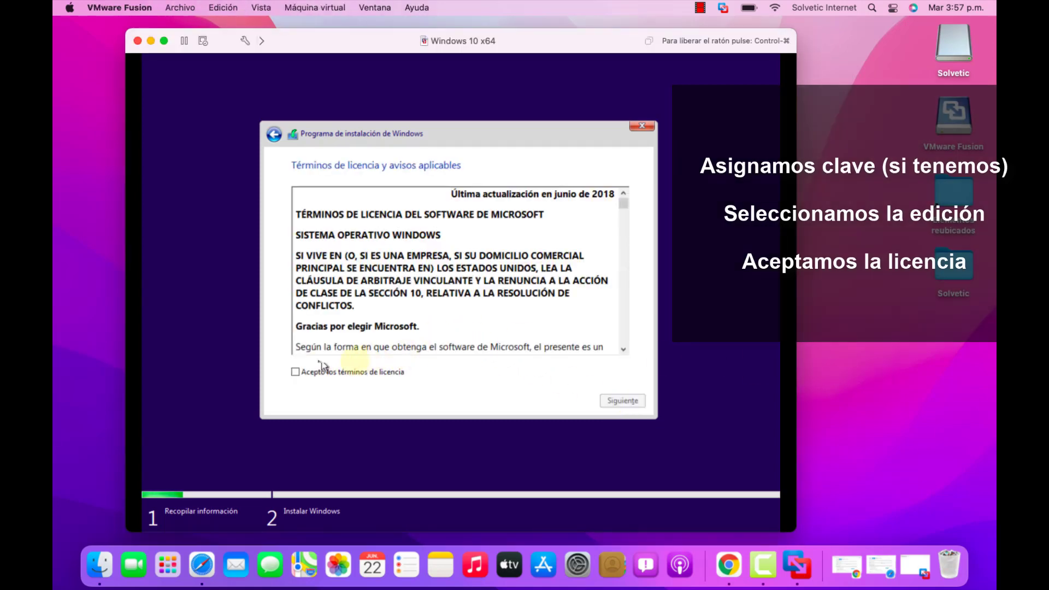
pyautogui.click(296, 373)
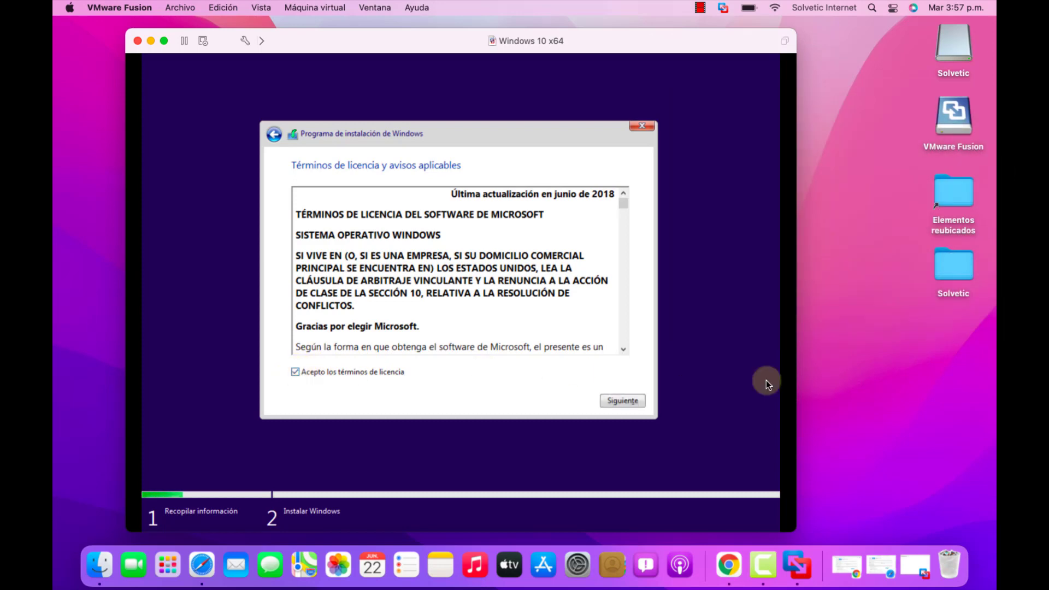
pyautogui.click(886, 383)
pyautogui.click(612, 360)
pyautogui.click(623, 401)
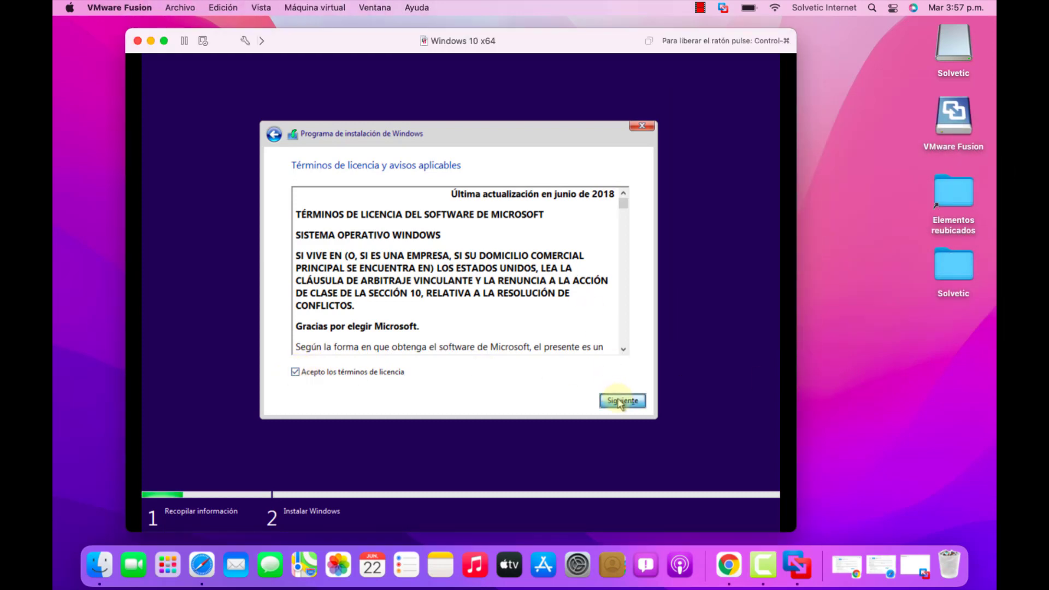
# Choose the custom installation type that installs only Windows (advanced)
pyautogui.click(494, 297)
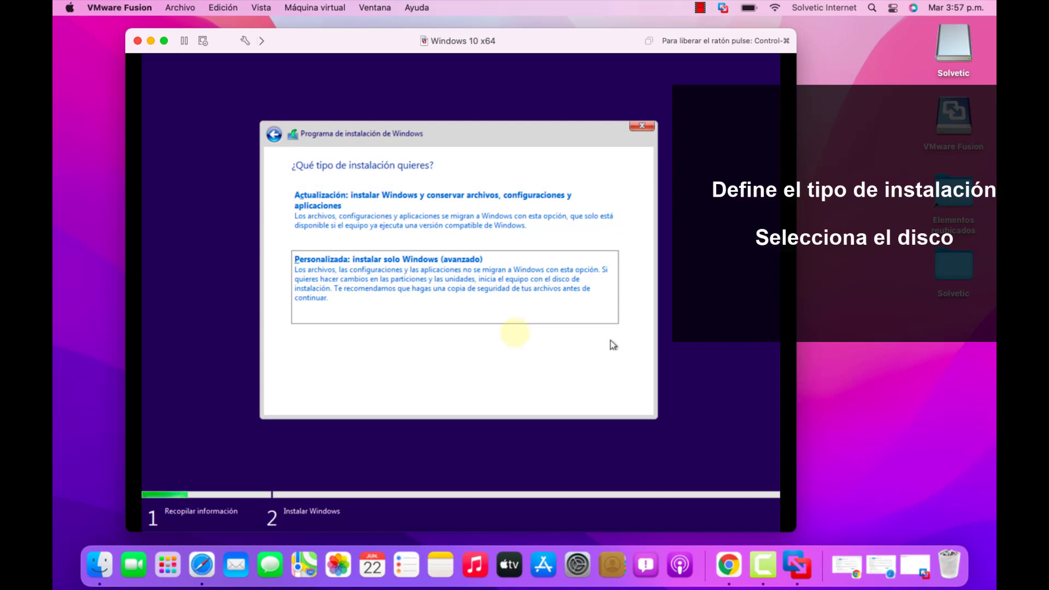
pyautogui.click(879, 370)
pyautogui.click(553, 261)
pyautogui.click(510, 290)
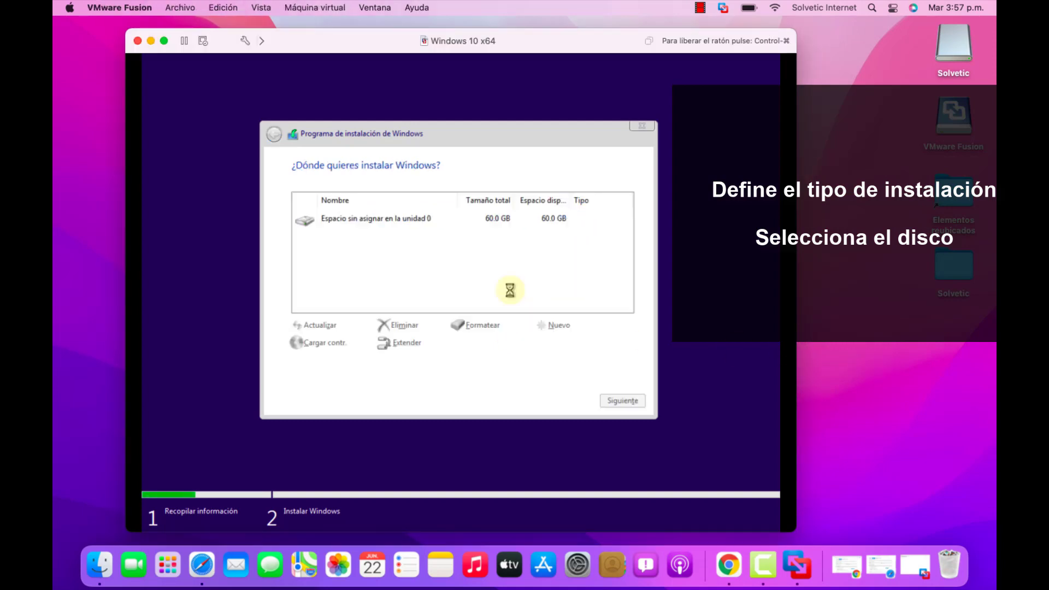
# Start installing Windows on the unallocated space of drive 0
pyautogui.click(878, 356)
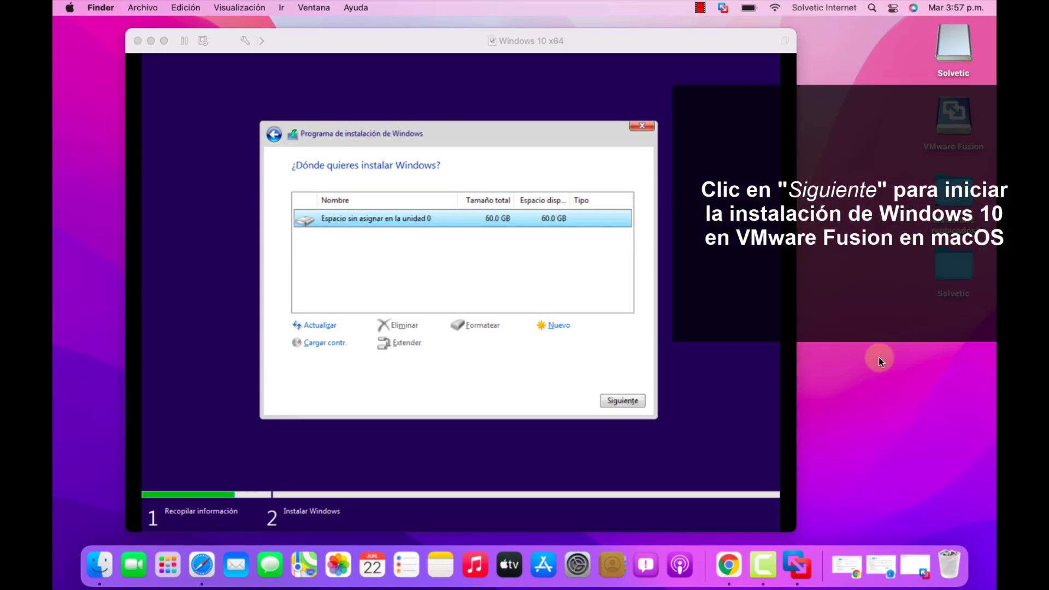
pyautogui.click(614, 399)
pyautogui.click(629, 402)
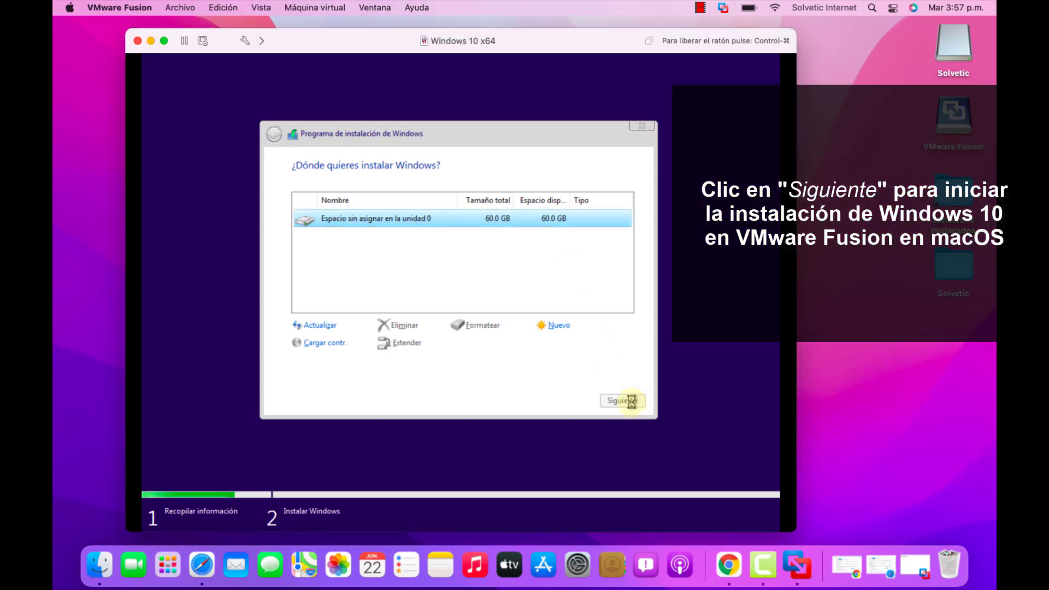
pyautogui.click(900, 366)
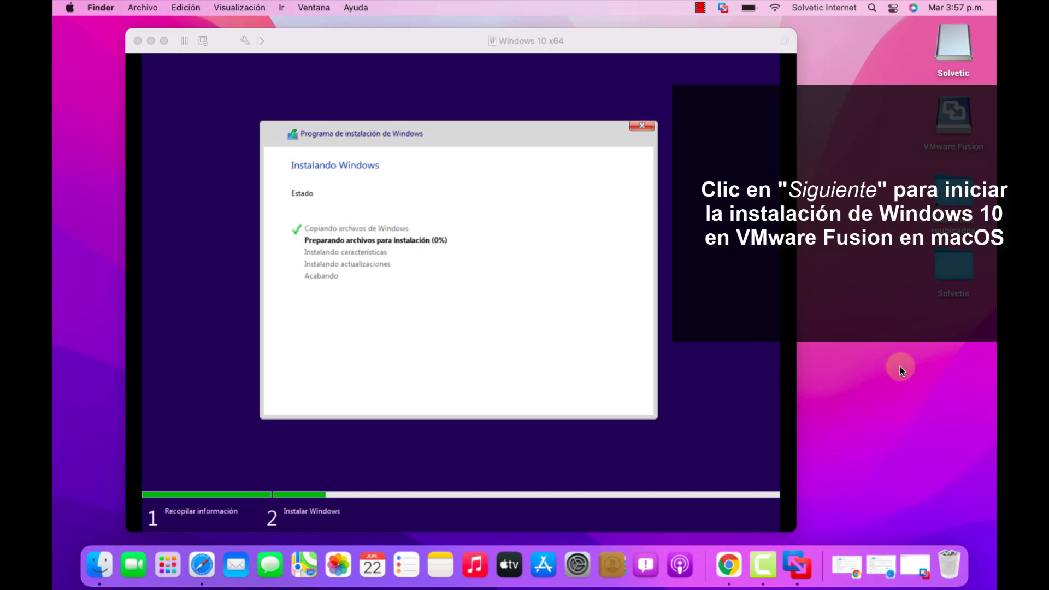
pyautogui.click(570, 256)
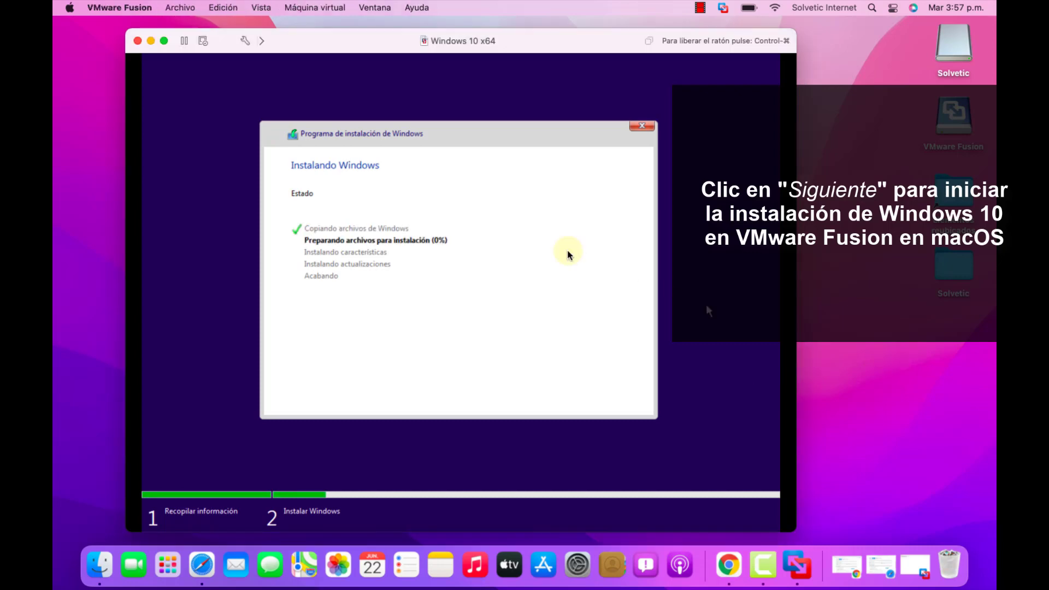
pyautogui.click(844, 355)
pyautogui.click(580, 256)
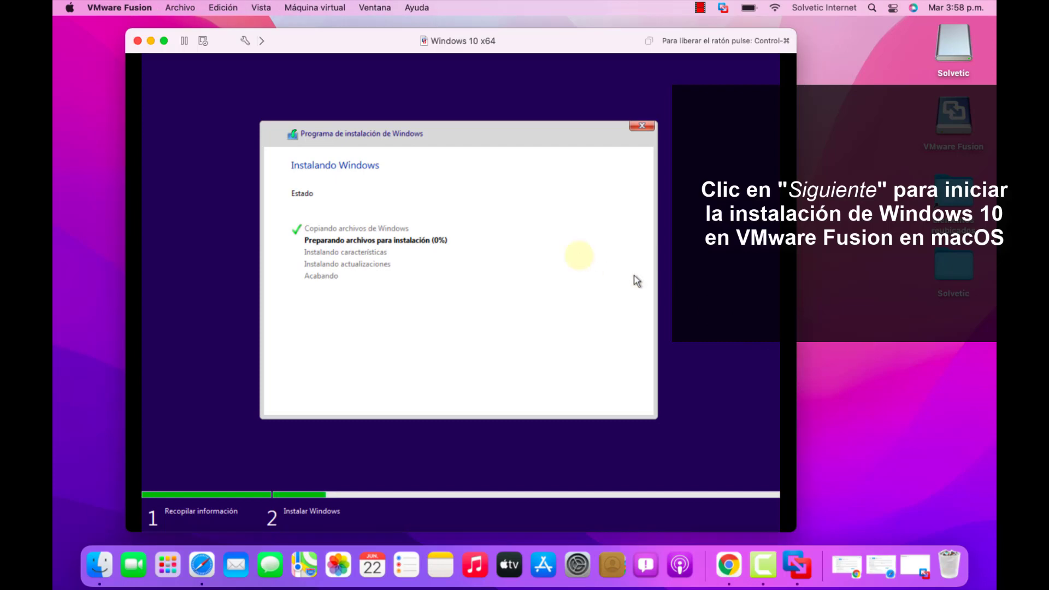
pyautogui.click(874, 357)
pyautogui.click(606, 376)
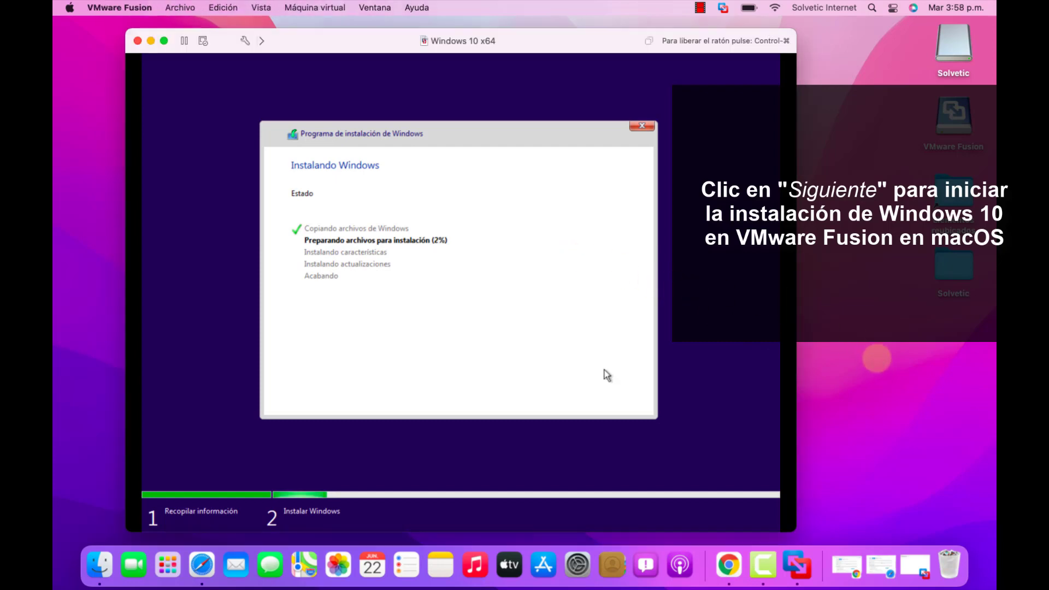
pyautogui.click(919, 373)
pyautogui.click(855, 379)
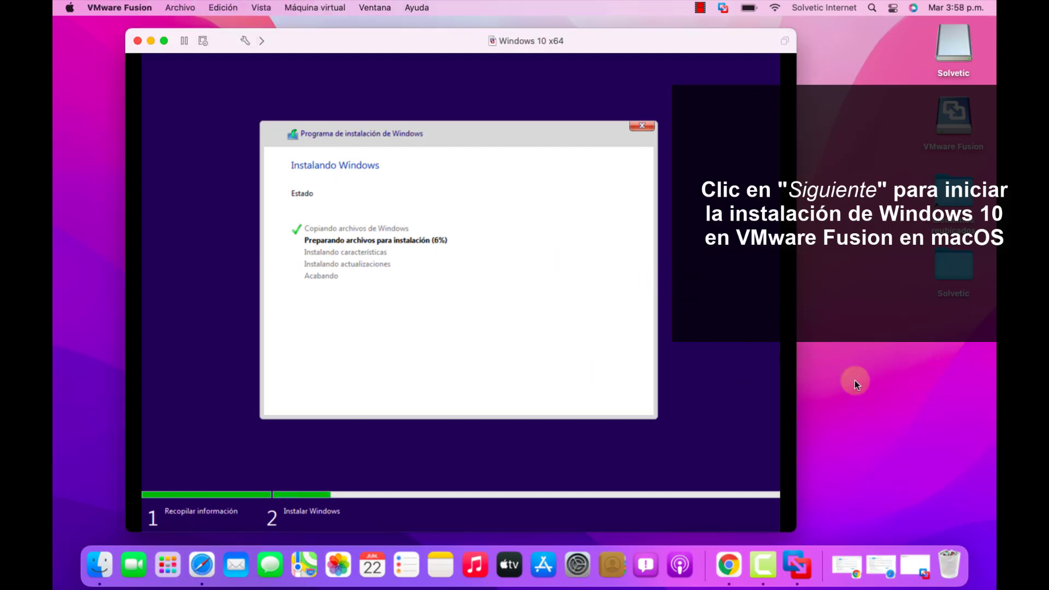
pyautogui.click(882, 398)
pyautogui.click(898, 379)
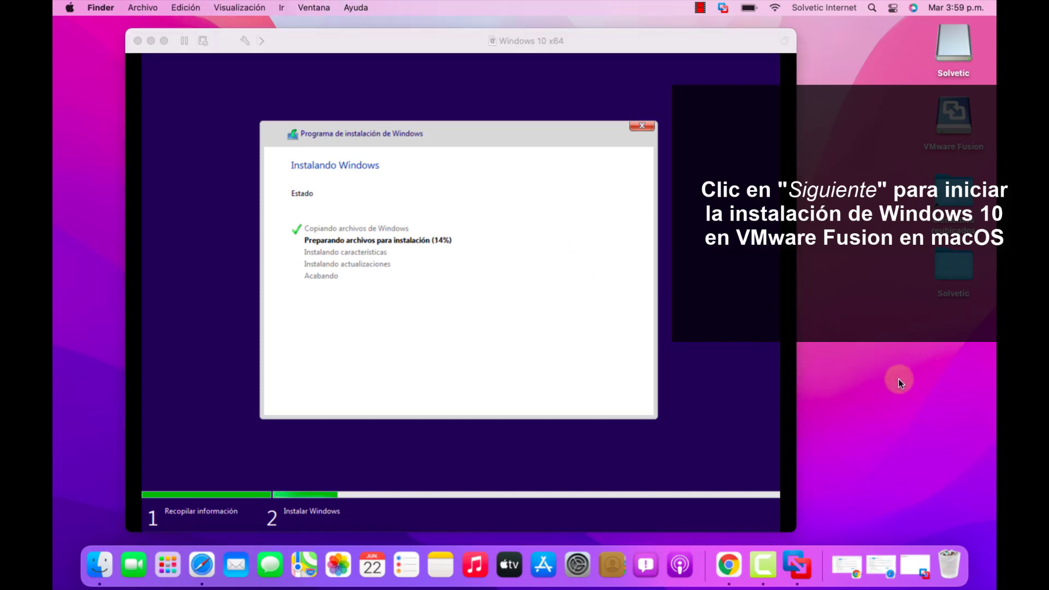
pyautogui.click(864, 402)
pyautogui.click(569, 258)
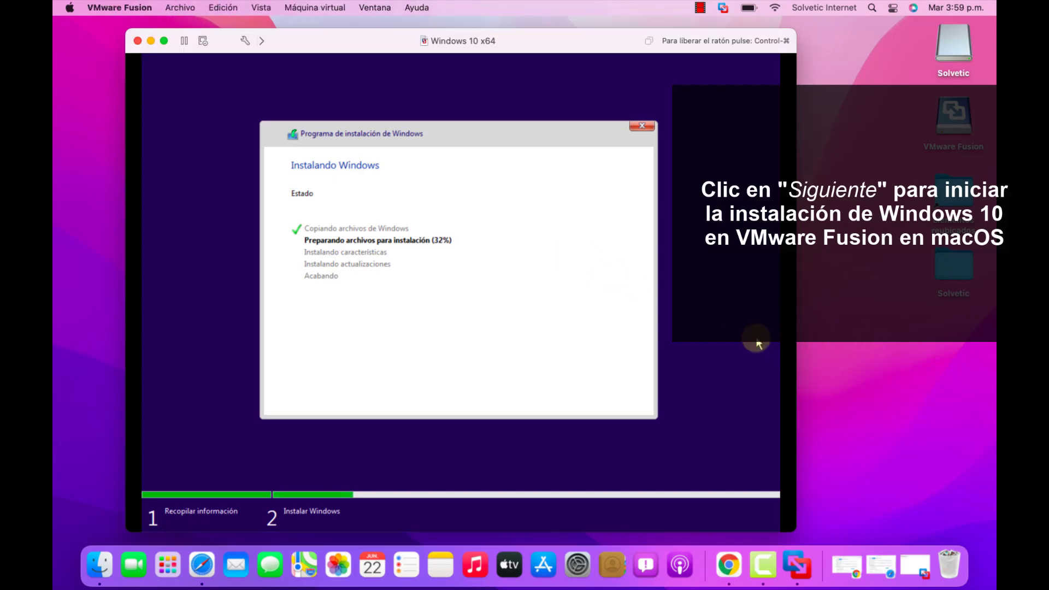
pyautogui.press('ctrl+super')
pyautogui.click(879, 405)
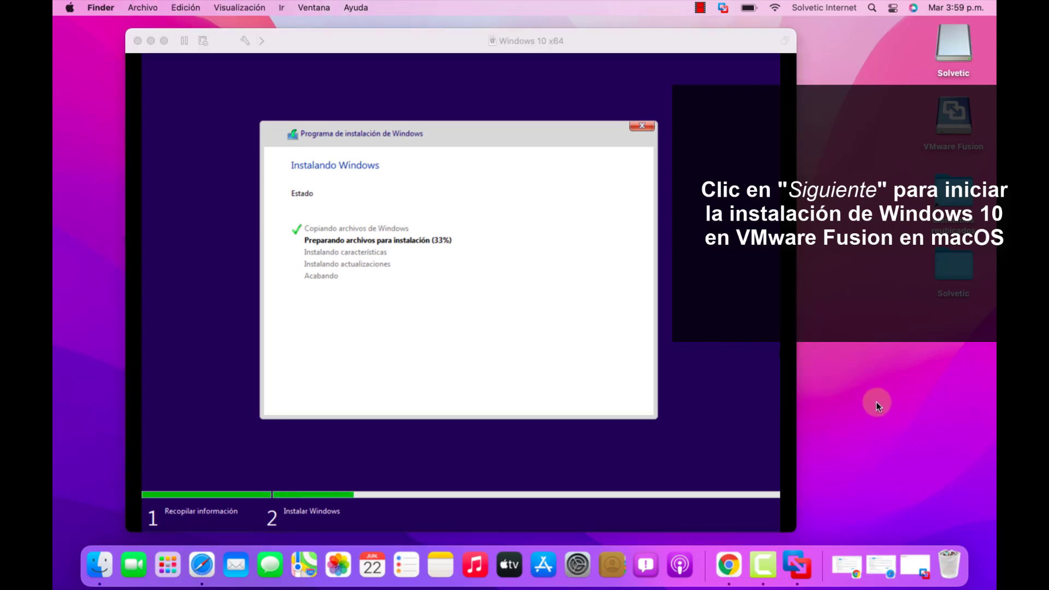
pyautogui.click(880, 389)
pyautogui.click(880, 389)
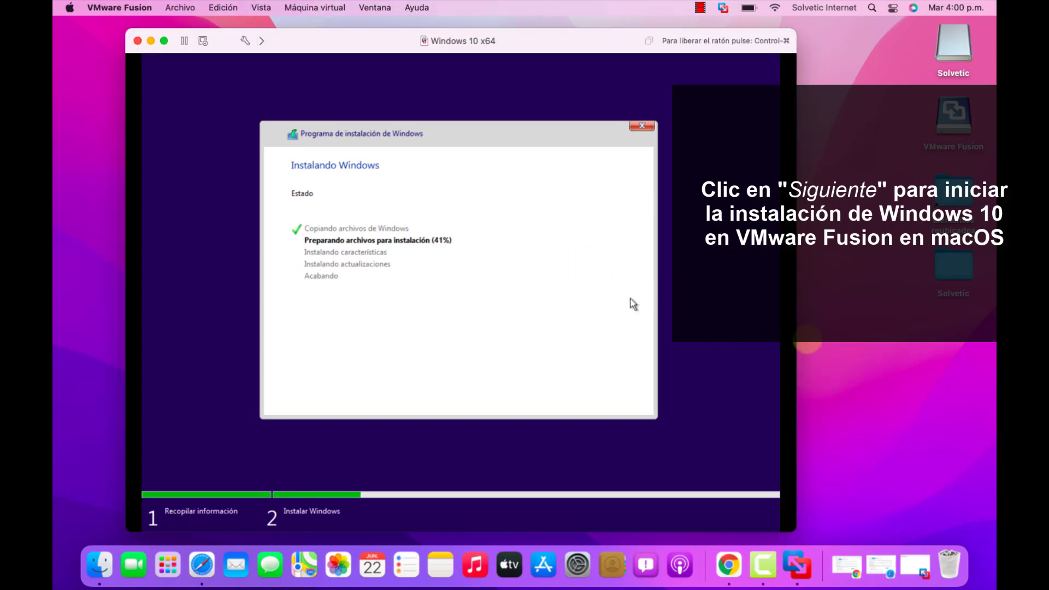
pyautogui.press('ctrl+super')
pyautogui.click(897, 362)
pyautogui.click(574, 257)
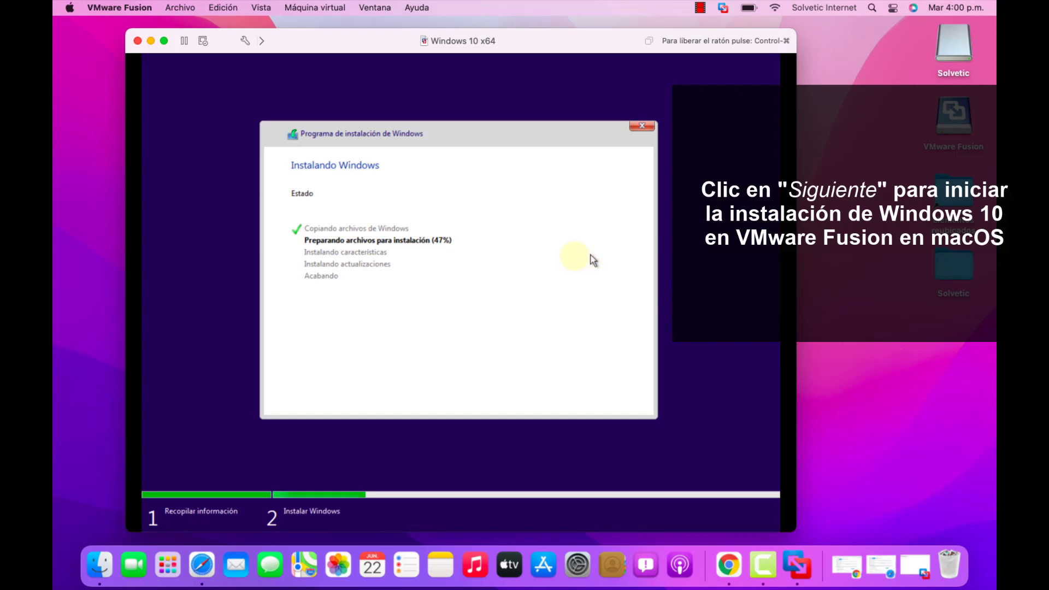
pyautogui.press('ctrl+super')
pyautogui.click(877, 352)
pyautogui.click(770, 330)
pyautogui.press('ctrl+super')
pyautogui.click(903, 368)
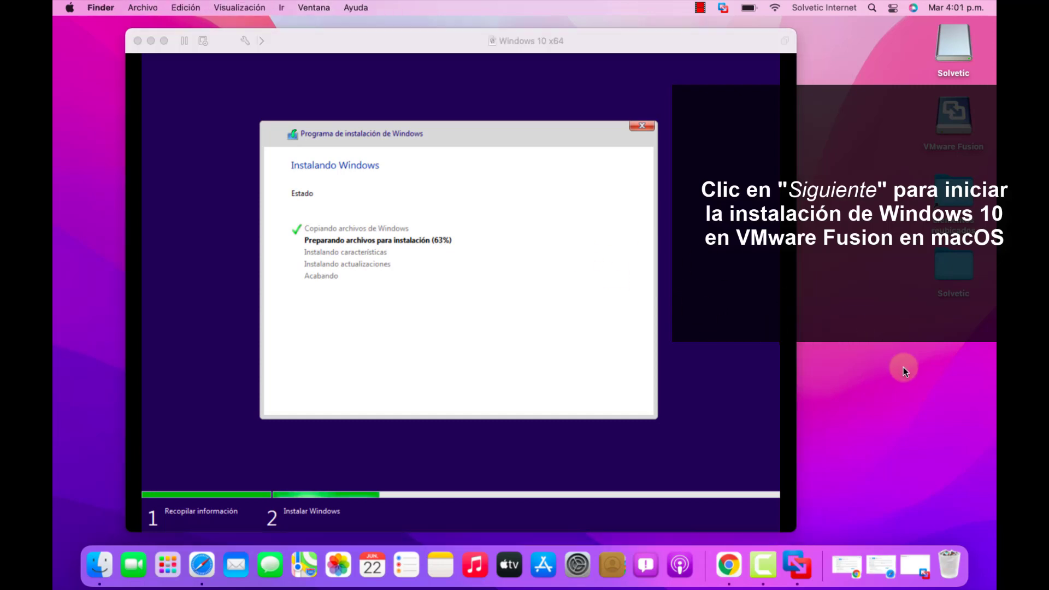
pyautogui.click(575, 254)
pyautogui.press('ctrl+super')
pyautogui.click(880, 394)
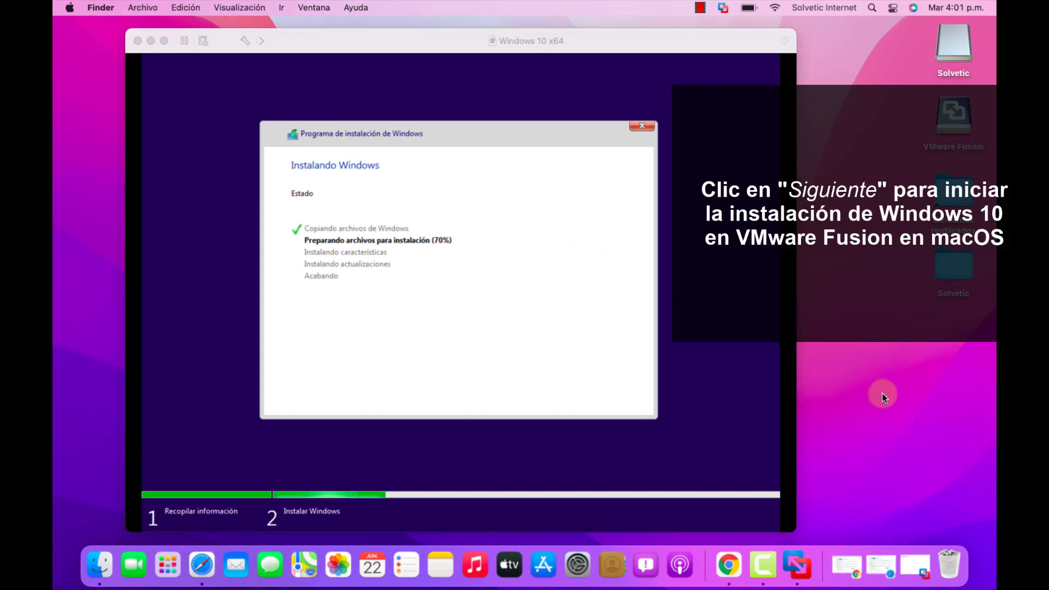
pyautogui.click(805, 346)
pyautogui.click(884, 398)
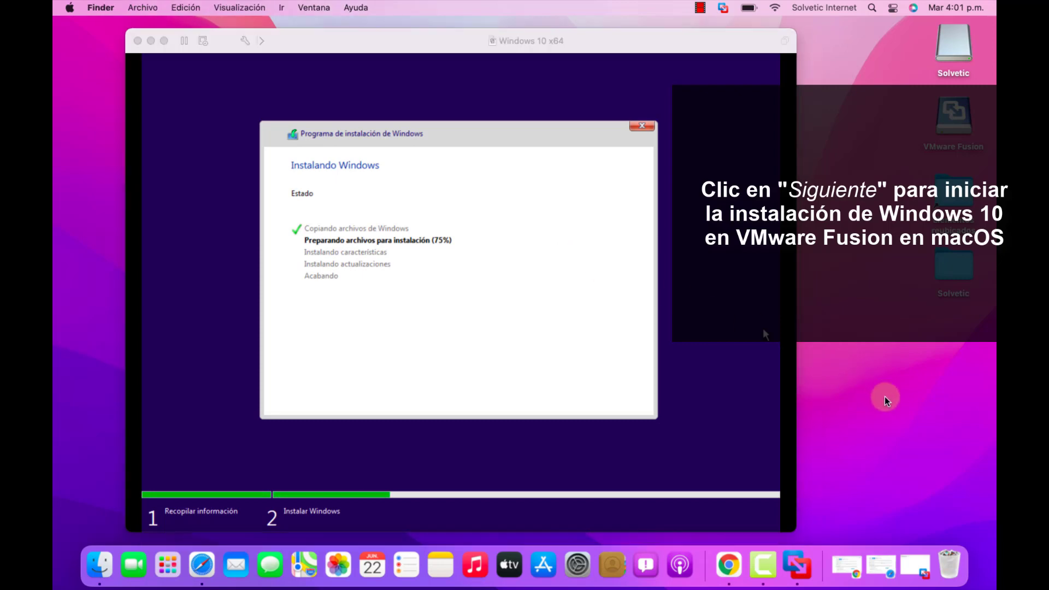
pyautogui.click(884, 398)
pyautogui.click(834, 341)
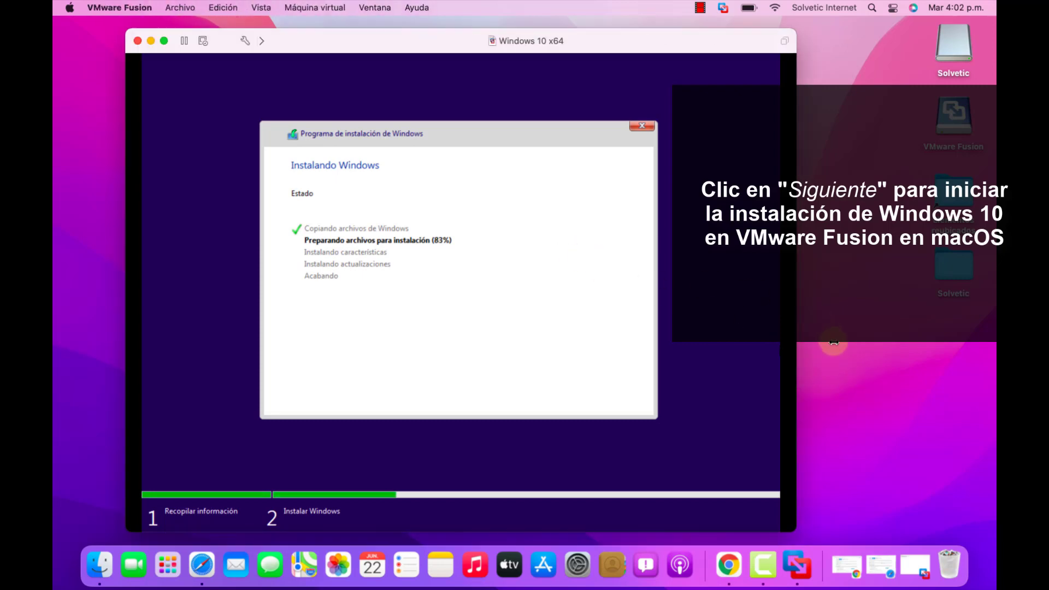
pyautogui.click(828, 378)
pyautogui.click(837, 383)
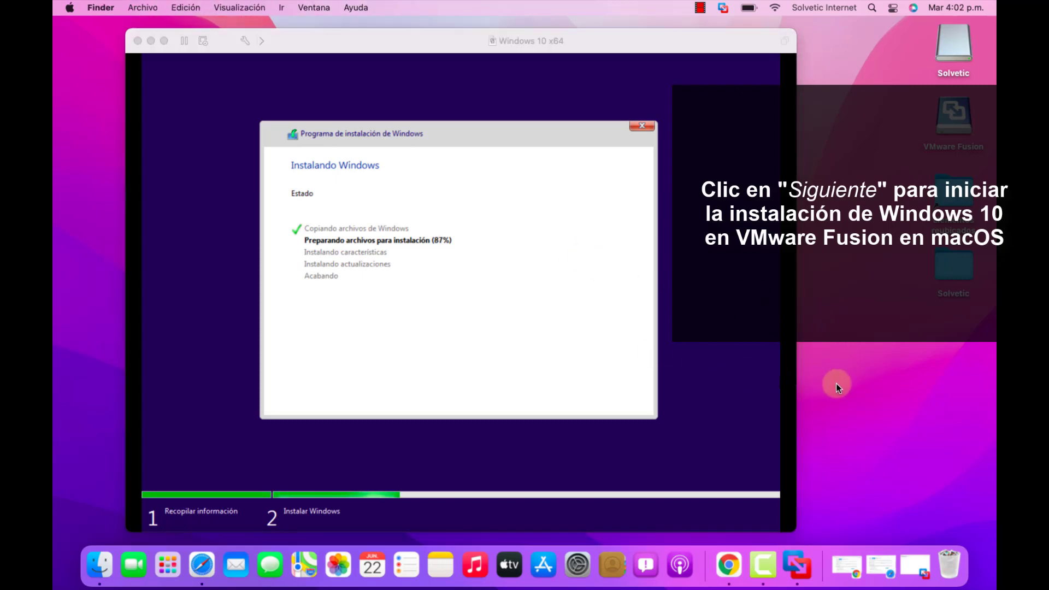
pyautogui.click(610, 350)
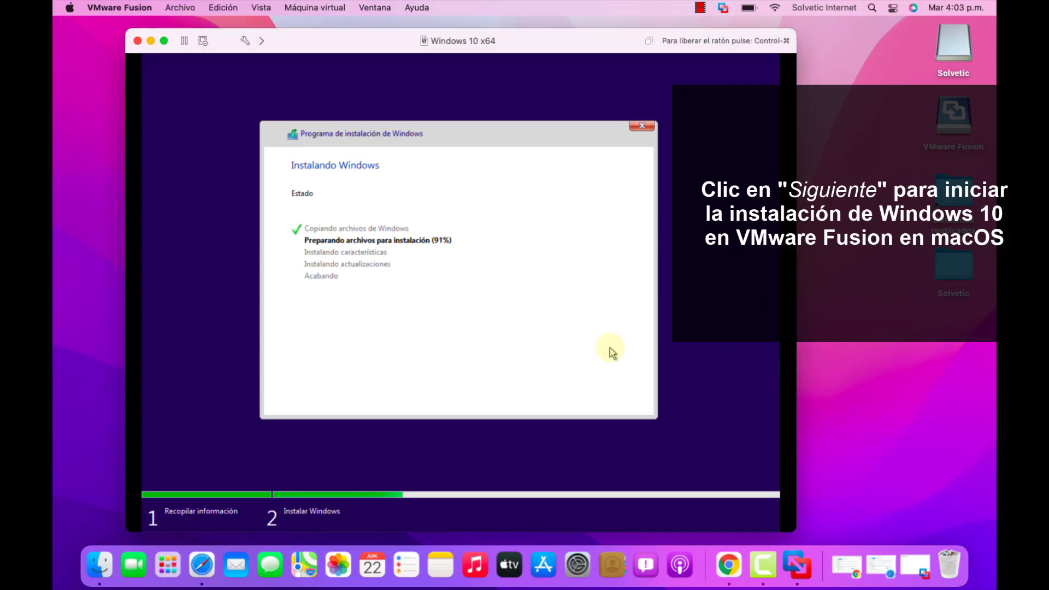
pyautogui.click(616, 394)
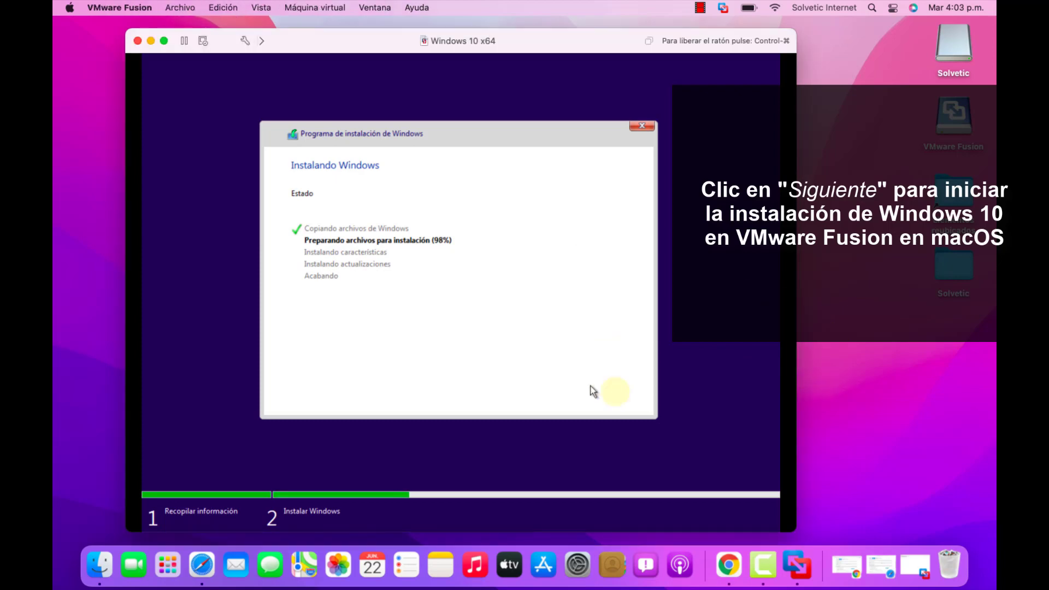
pyautogui.click(733, 273)
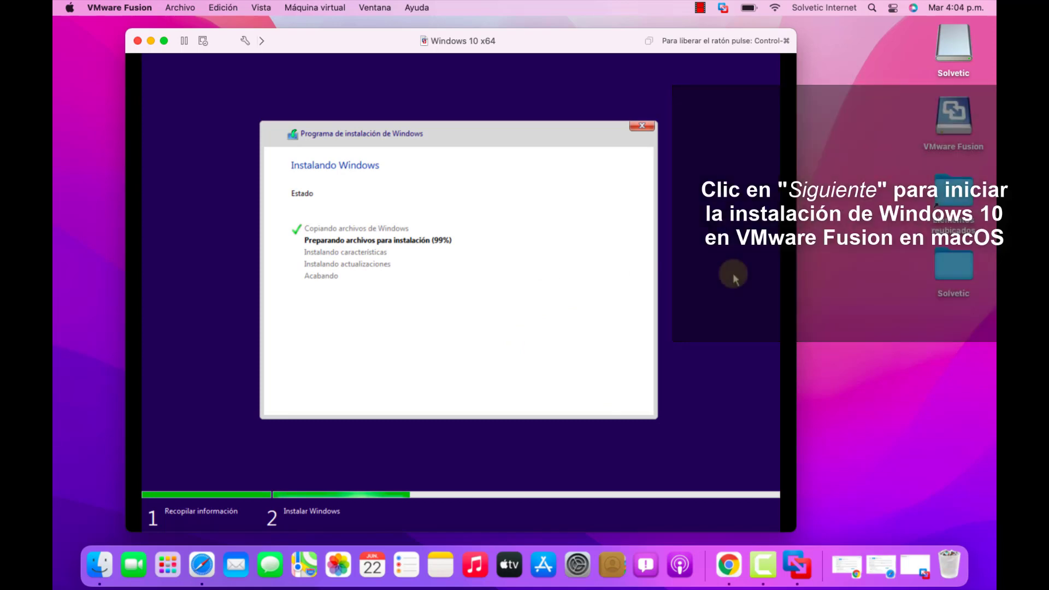
pyautogui.click(565, 409)
pyautogui.click(577, 254)
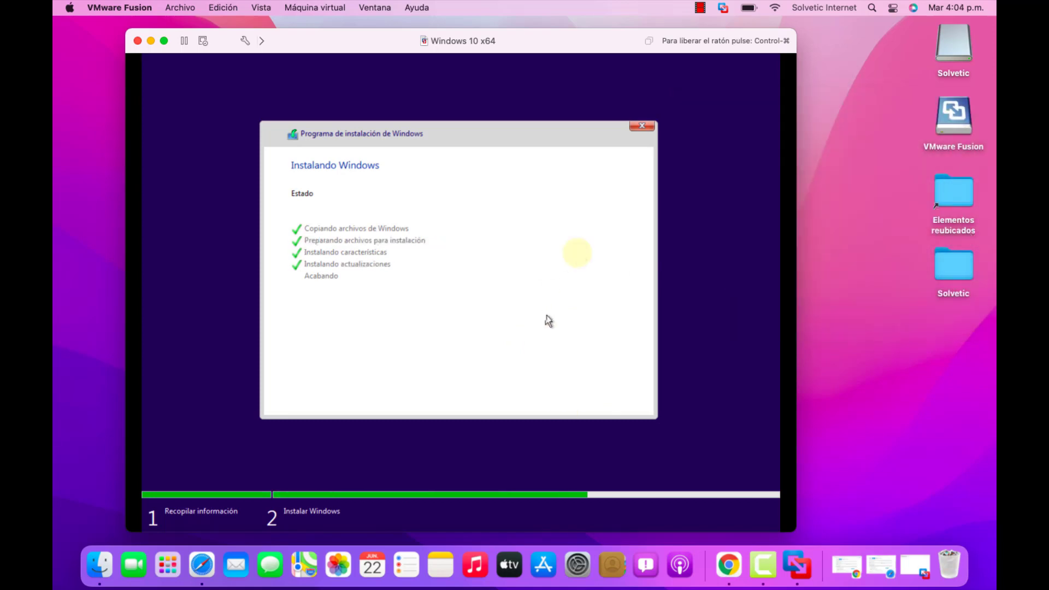
pyautogui.click(548, 319)
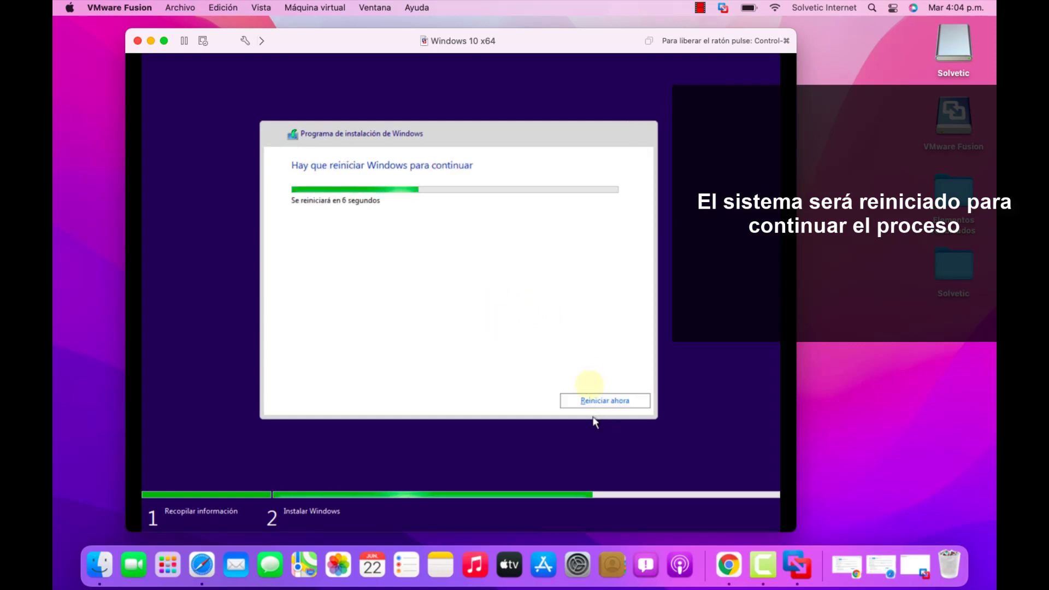
# Restart the virtual machine immediately to continue the Windows installation
pyautogui.click(606, 400)
pyautogui.click(851, 395)
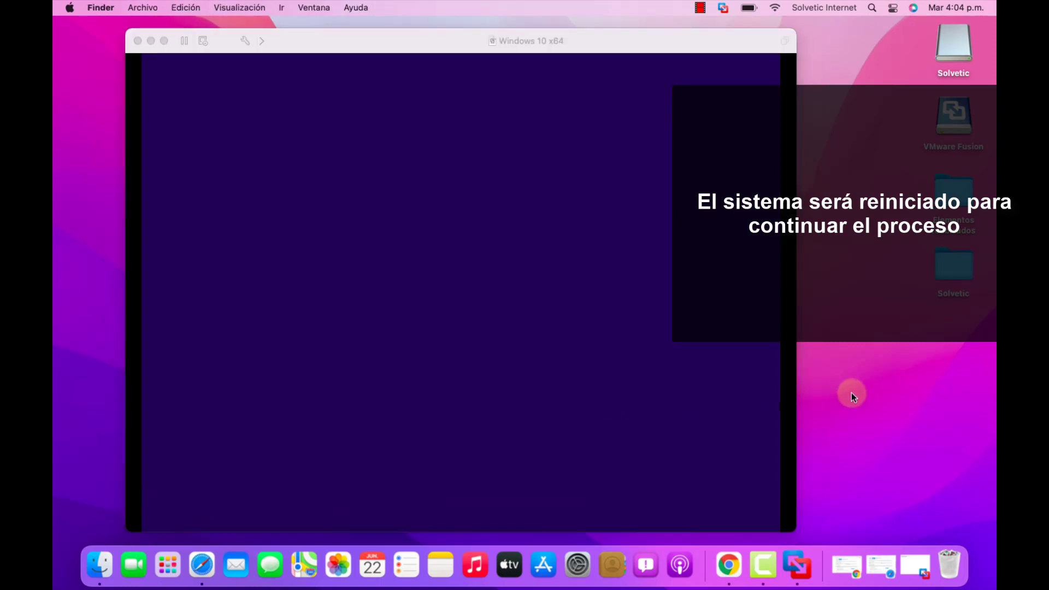
pyautogui.click(571, 252)
pyautogui.click(835, 294)
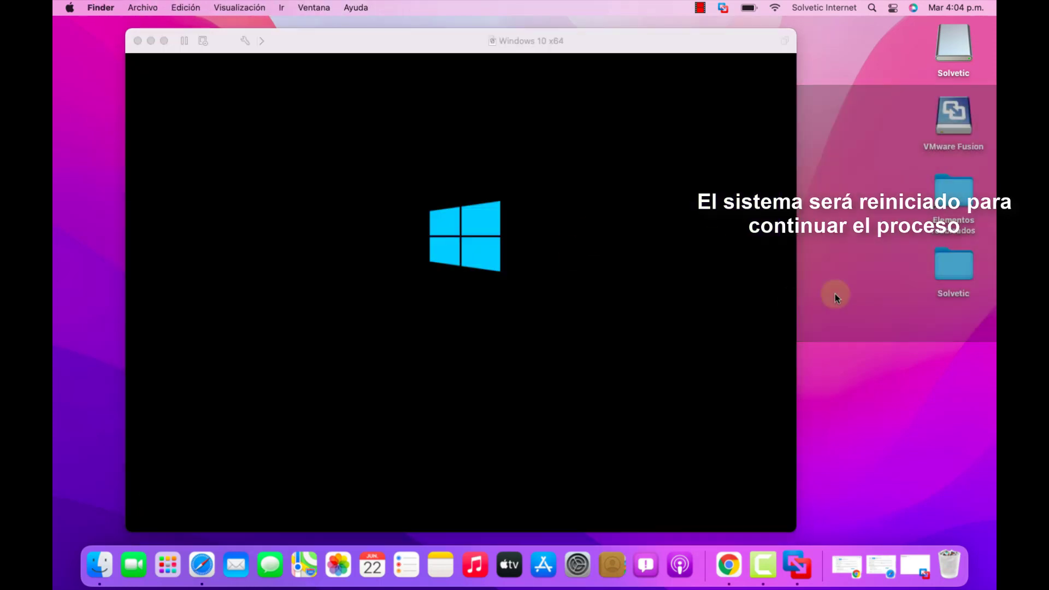
pyautogui.click(565, 255)
pyautogui.click(869, 374)
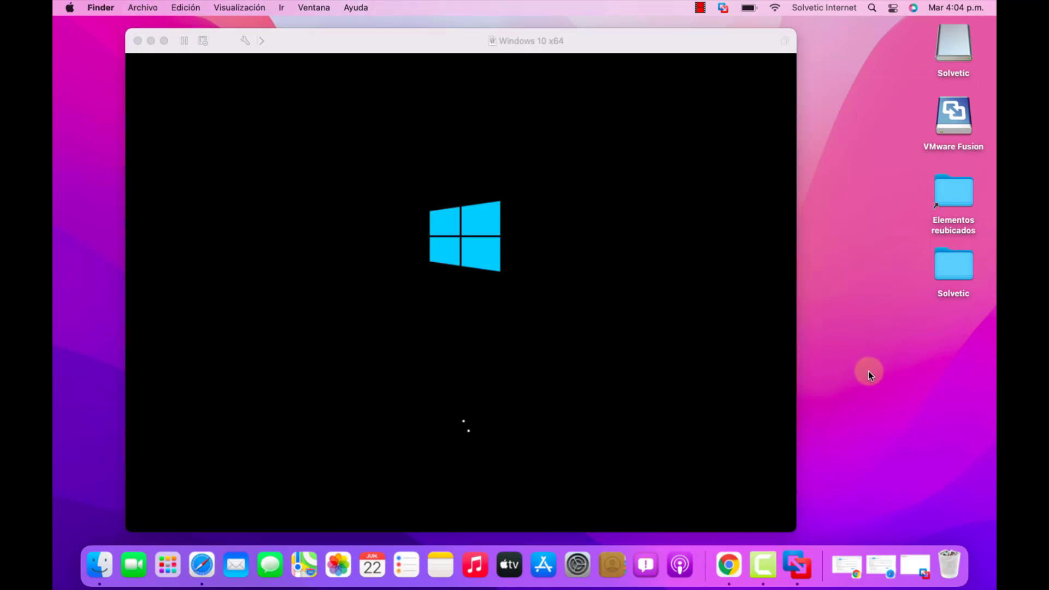
pyautogui.click(899, 390)
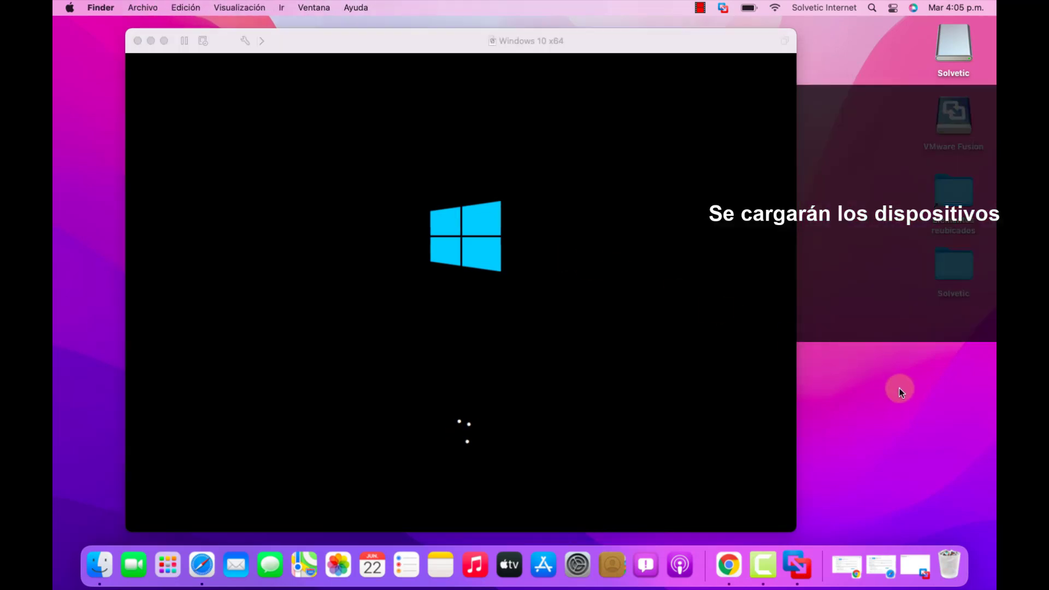
pyautogui.click(882, 368)
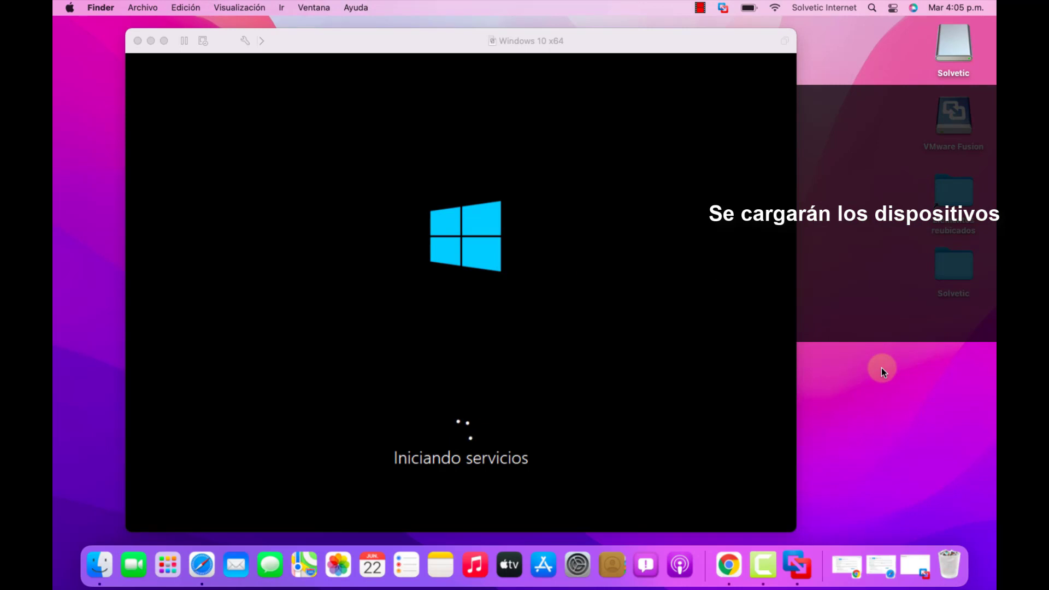
pyautogui.click(572, 258)
pyautogui.click(859, 415)
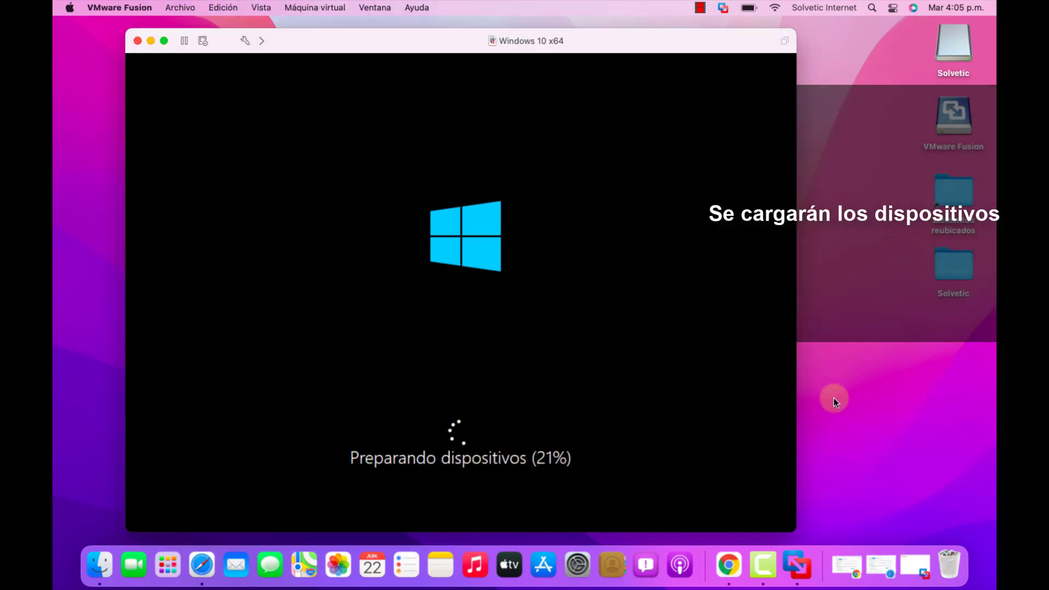
pyautogui.click(855, 409)
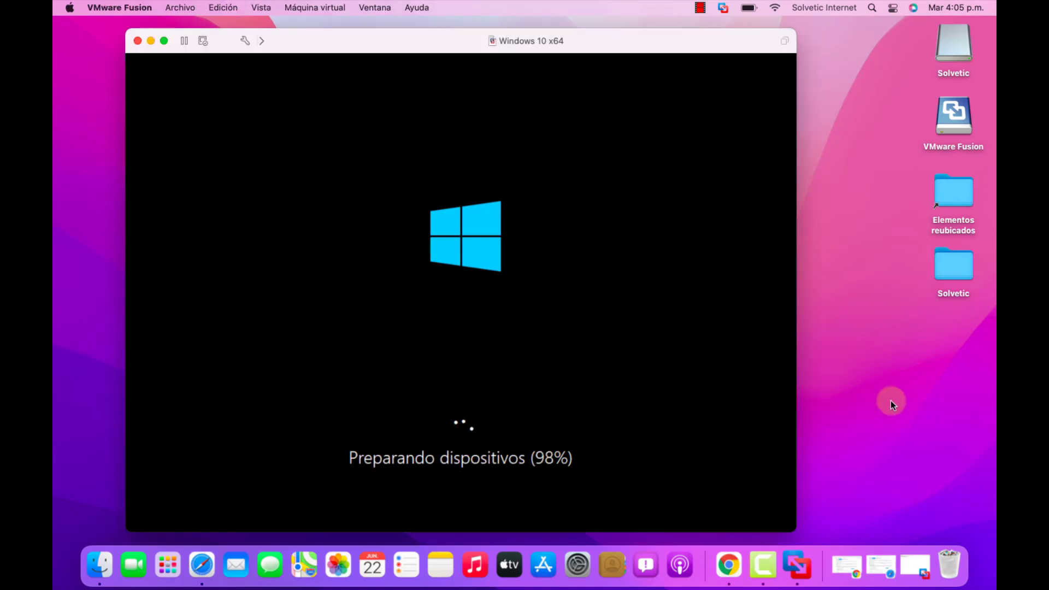
pyautogui.click(897, 405)
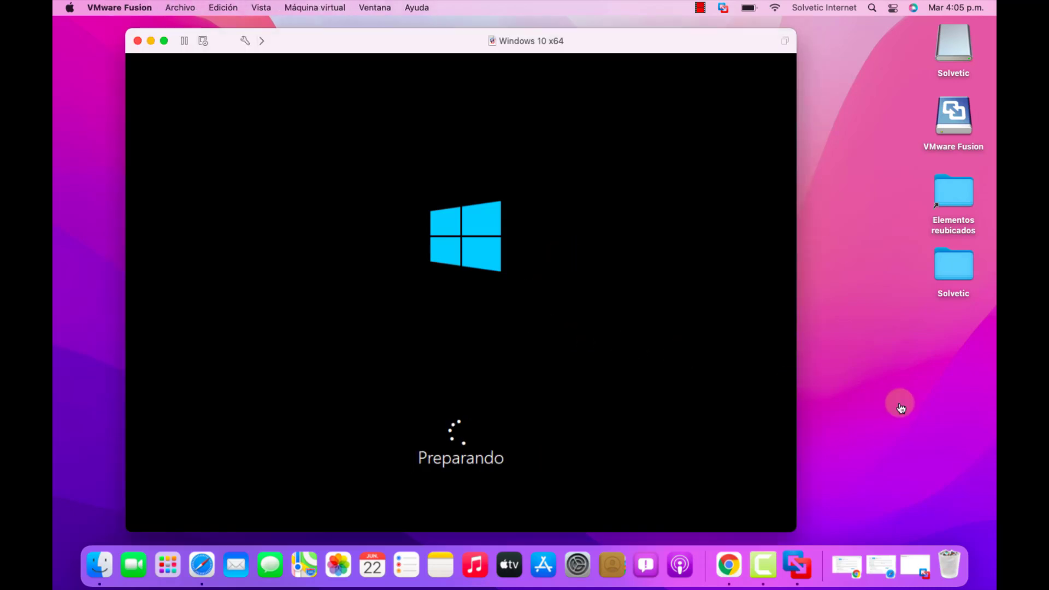
pyautogui.click(822, 356)
# Confirm España as the region and Español as the keyboard layout in the Windows setup
pyautogui.click(584, 259)
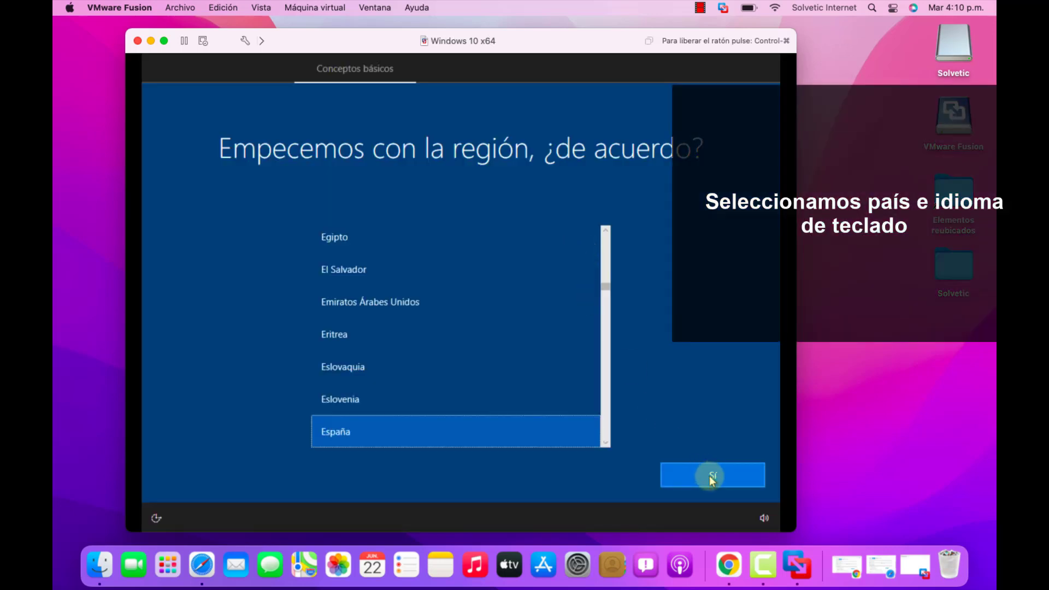
pyautogui.click(712, 478)
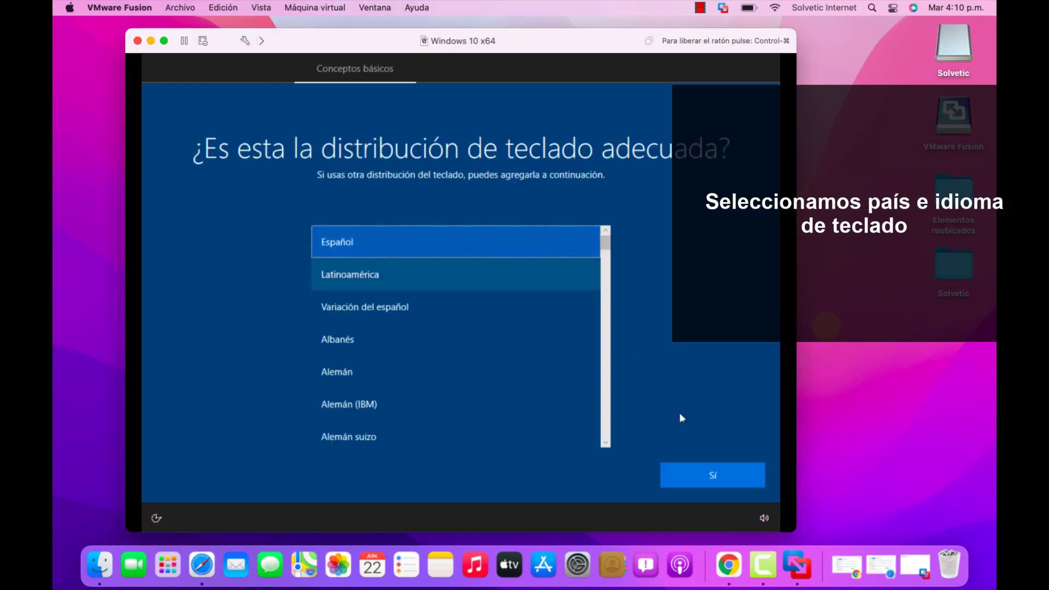
pyautogui.click(724, 483)
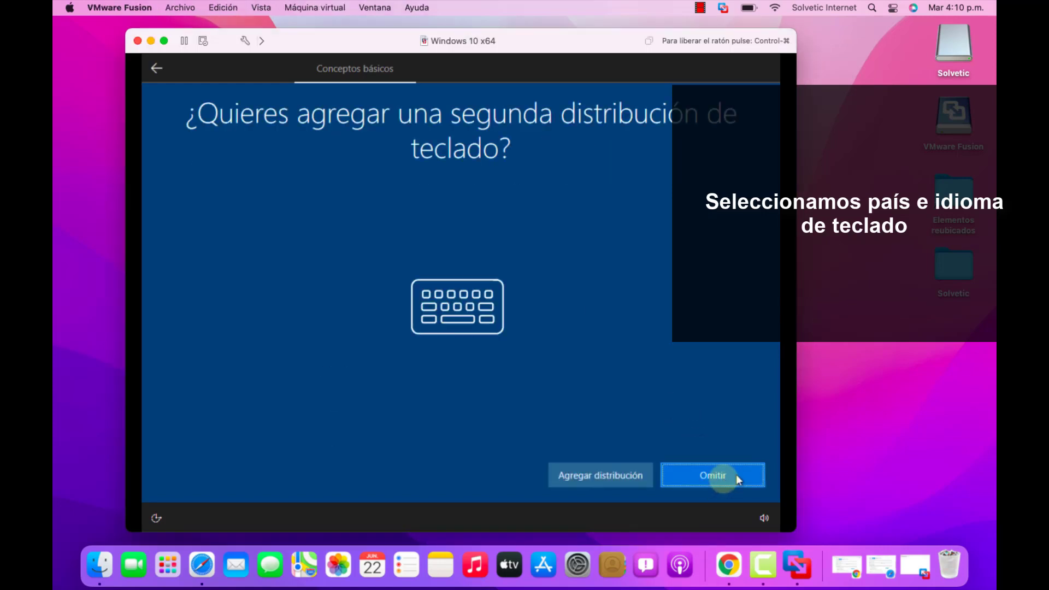
# Skip adding a second keyboard layout
pyautogui.click(825, 450)
pyautogui.click(700, 490)
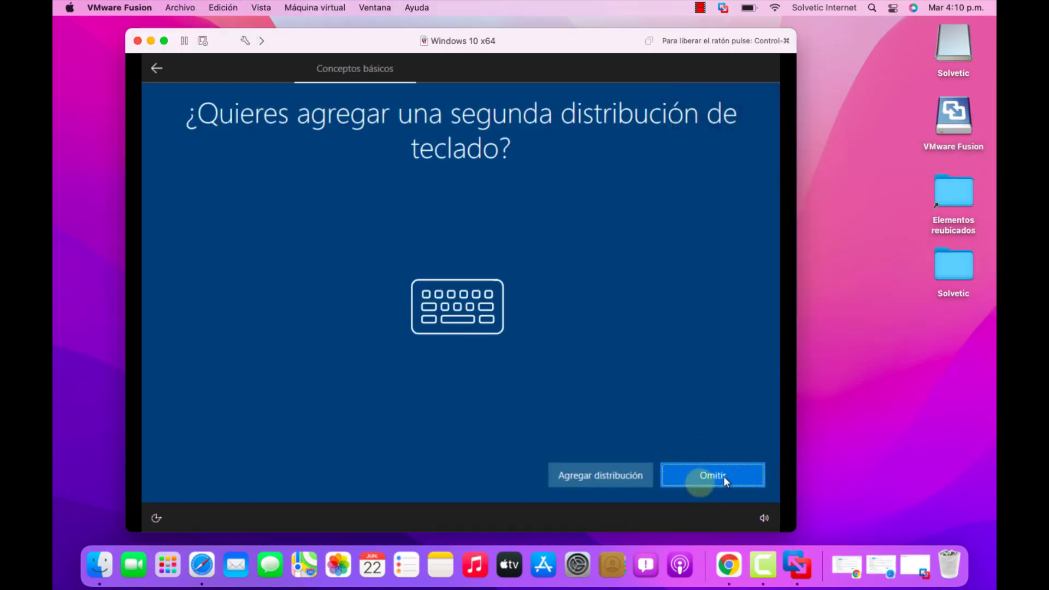
pyautogui.click(724, 477)
# Choose to configure Windows for personal use and submit the Microsoft account's e-mail address
pyautogui.click(673, 390)
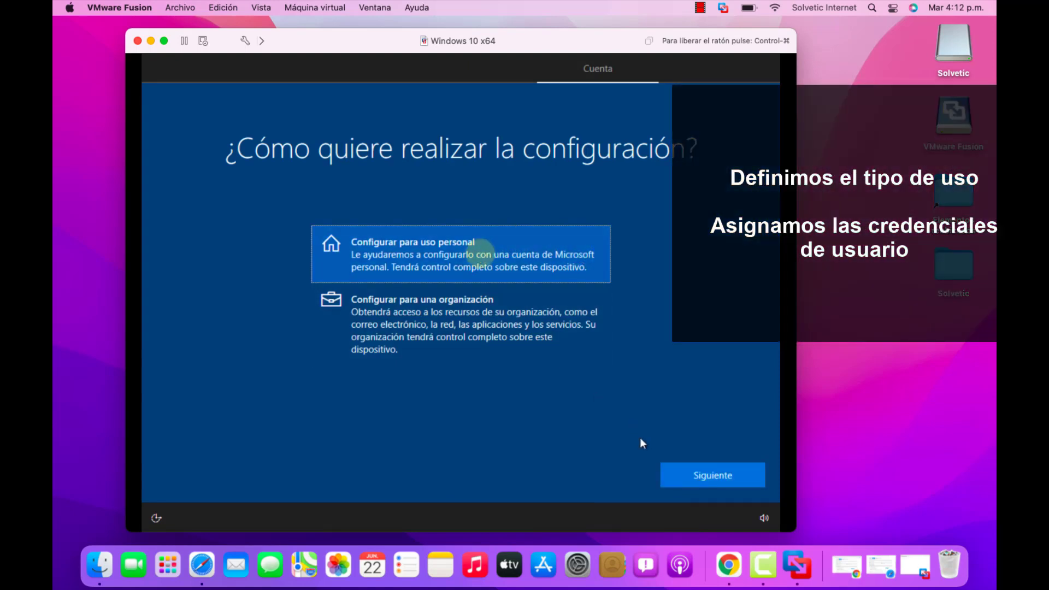
pyautogui.click(690, 473)
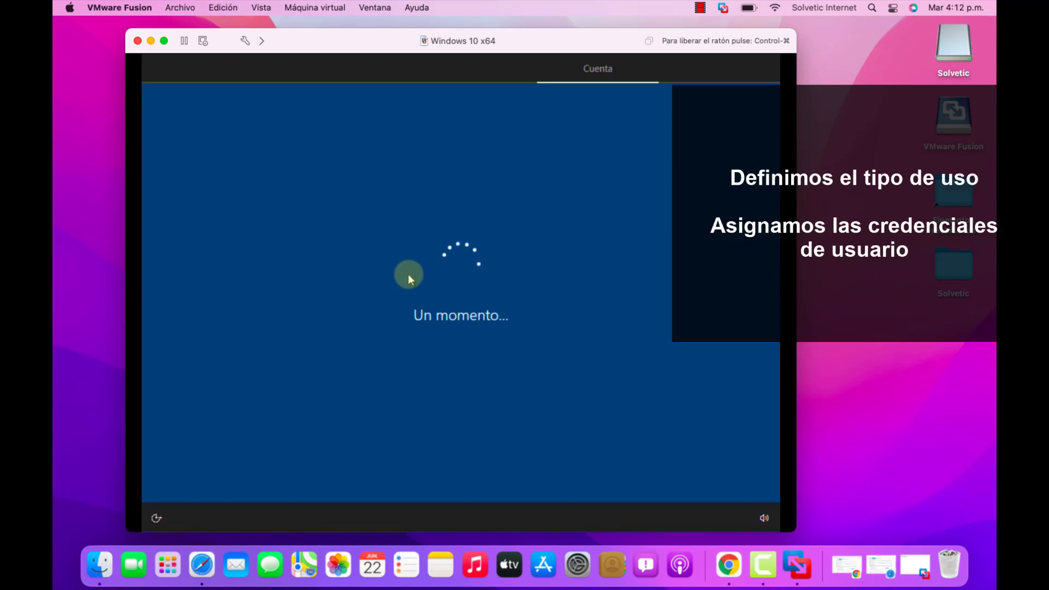
pyautogui.hotkey('ctrl', 'v')
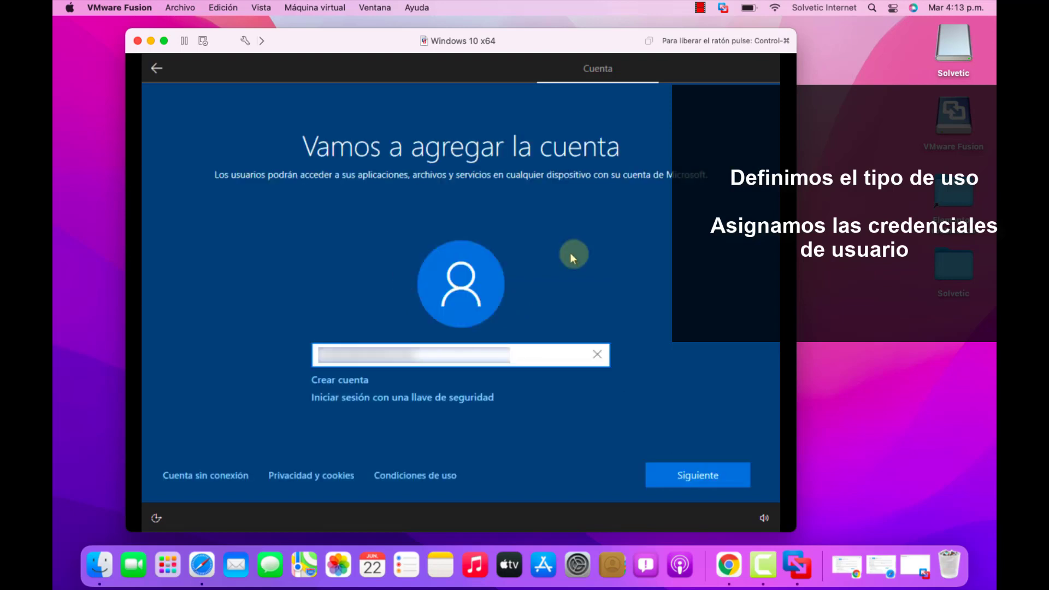
pyautogui.click(674, 480)
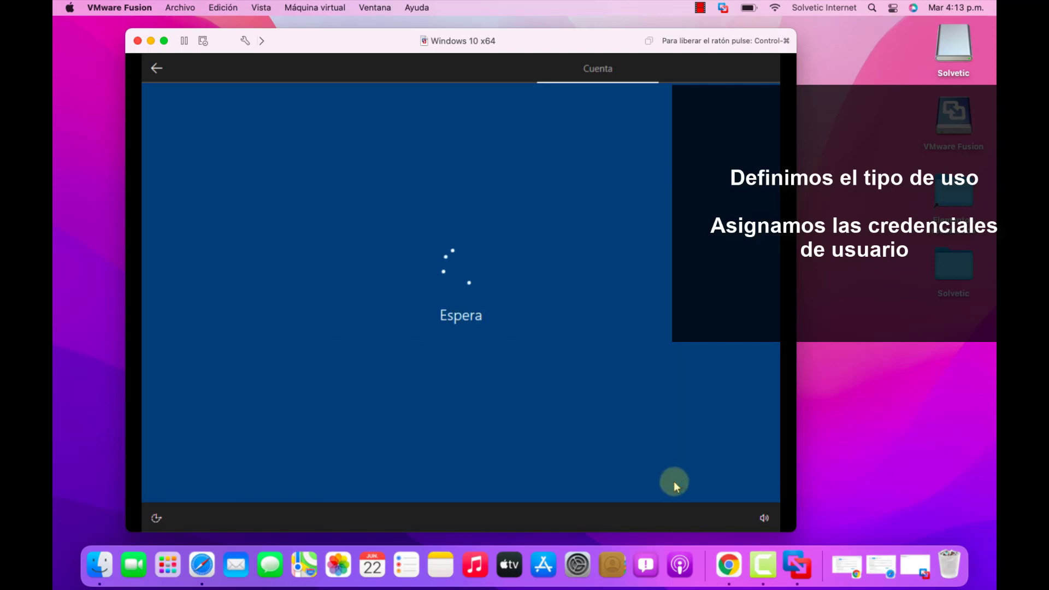
# Try to create a PIN for the Microsoft account, and skip the PIN setup for now
pyautogui.press('ctrl+super')
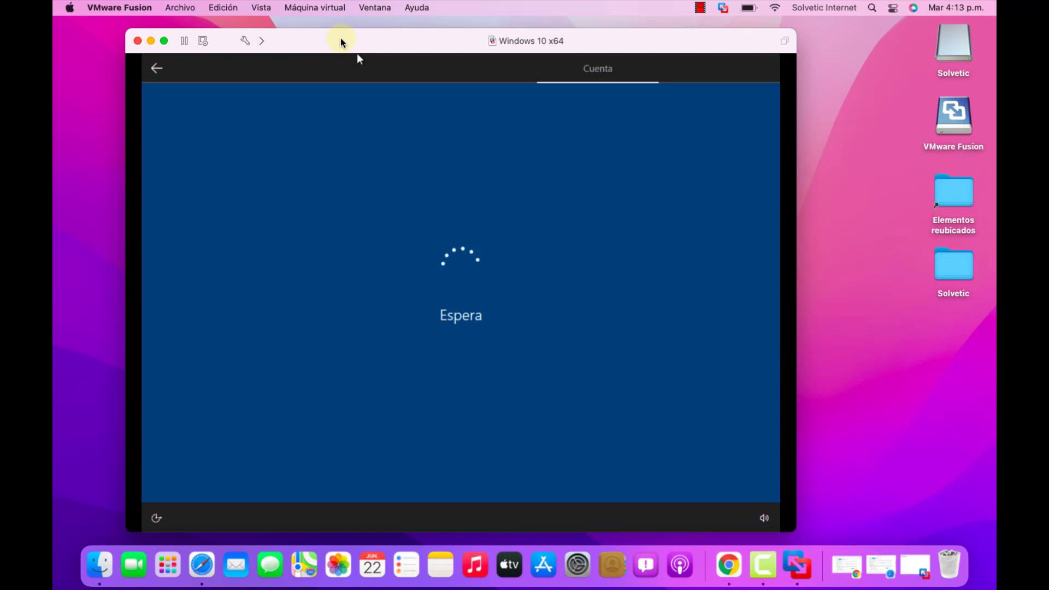
pyautogui.click(340, 43)
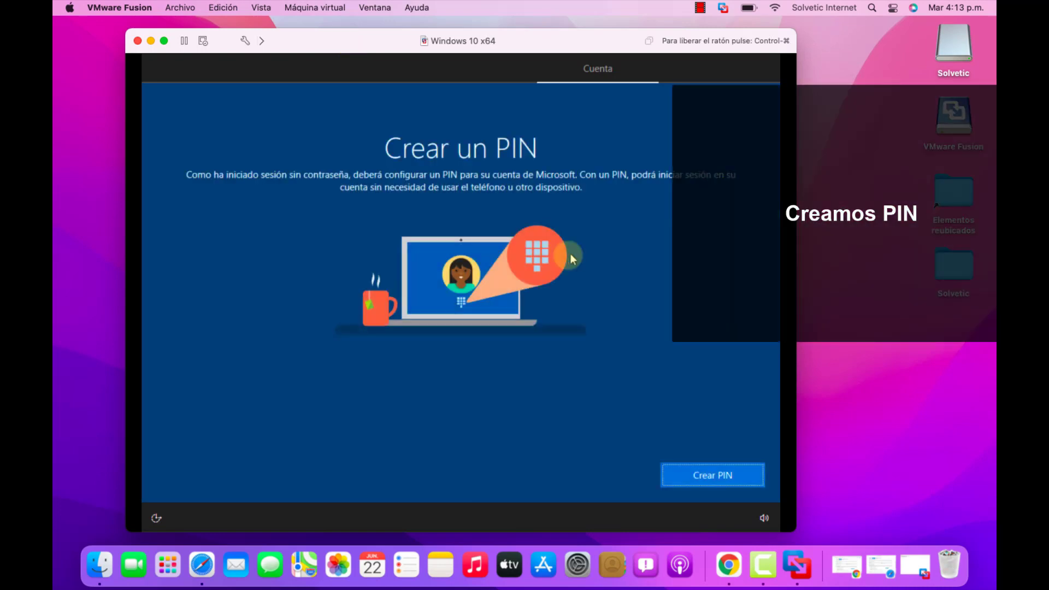
pyautogui.click(700, 474)
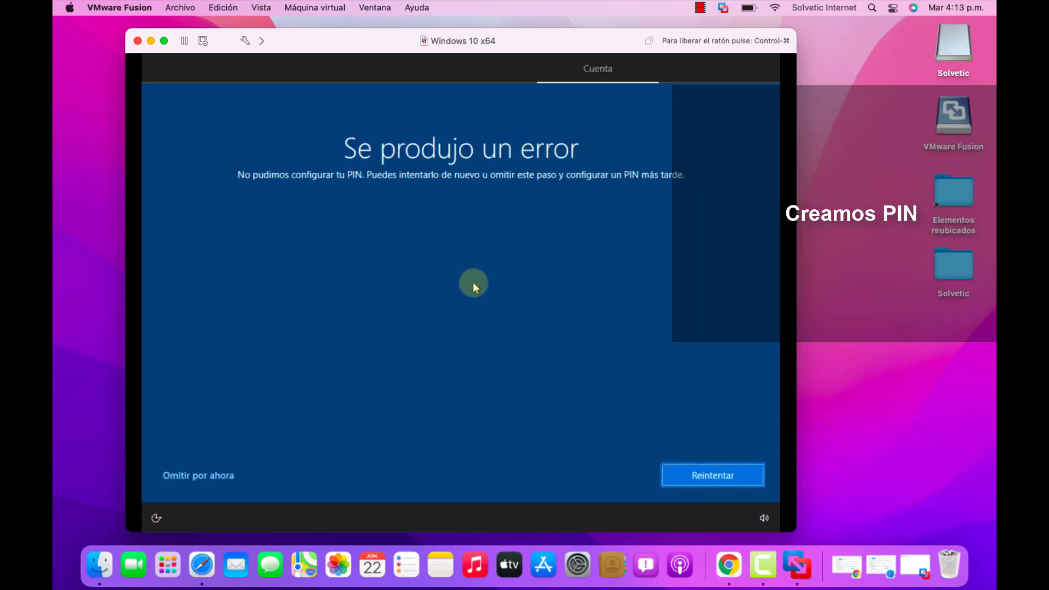
pyautogui.click(209, 474)
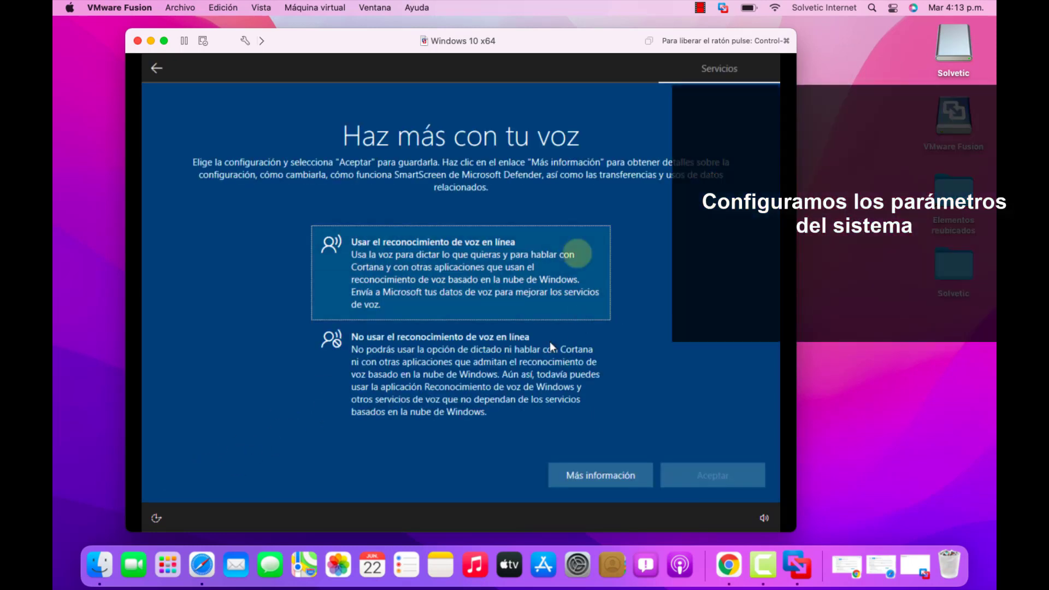
# Decline online speech recognition and deny Microsoft and apps the use of the location, accepting both choices
pyautogui.click(535, 364)
pyautogui.click(697, 481)
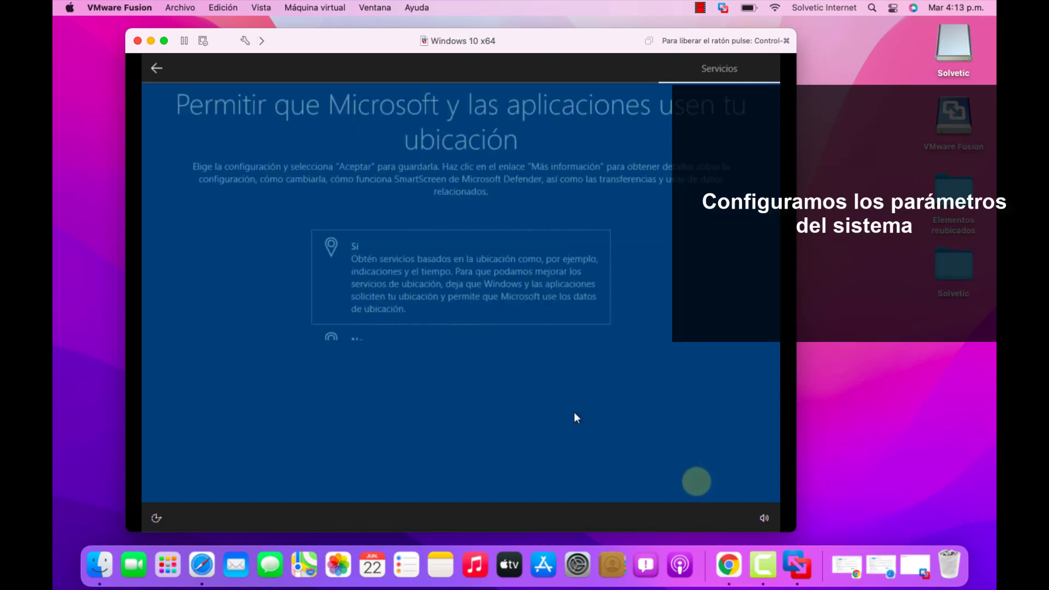
pyautogui.click(505, 369)
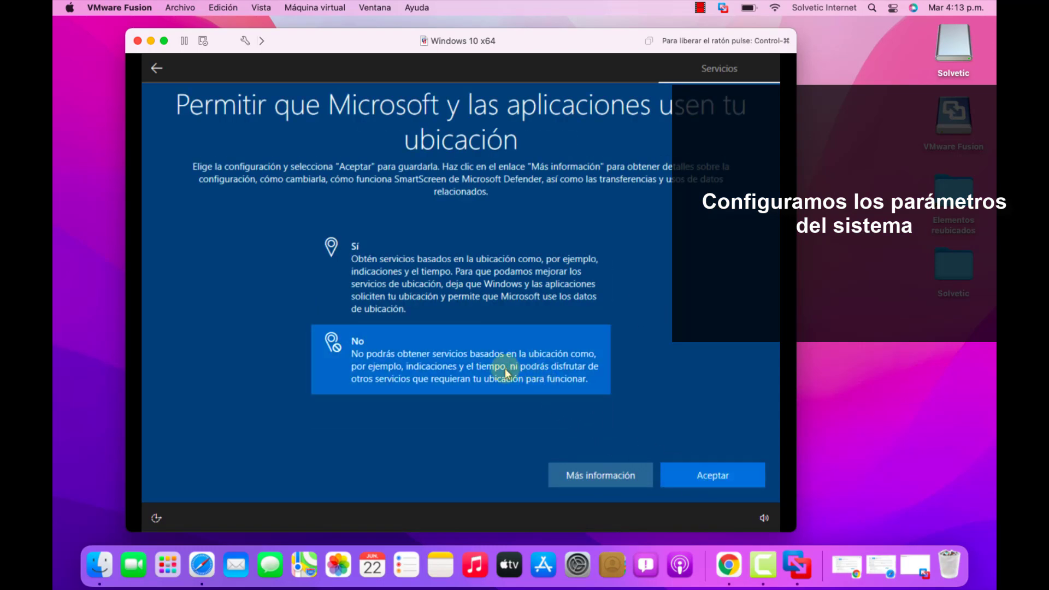
pyautogui.click(710, 475)
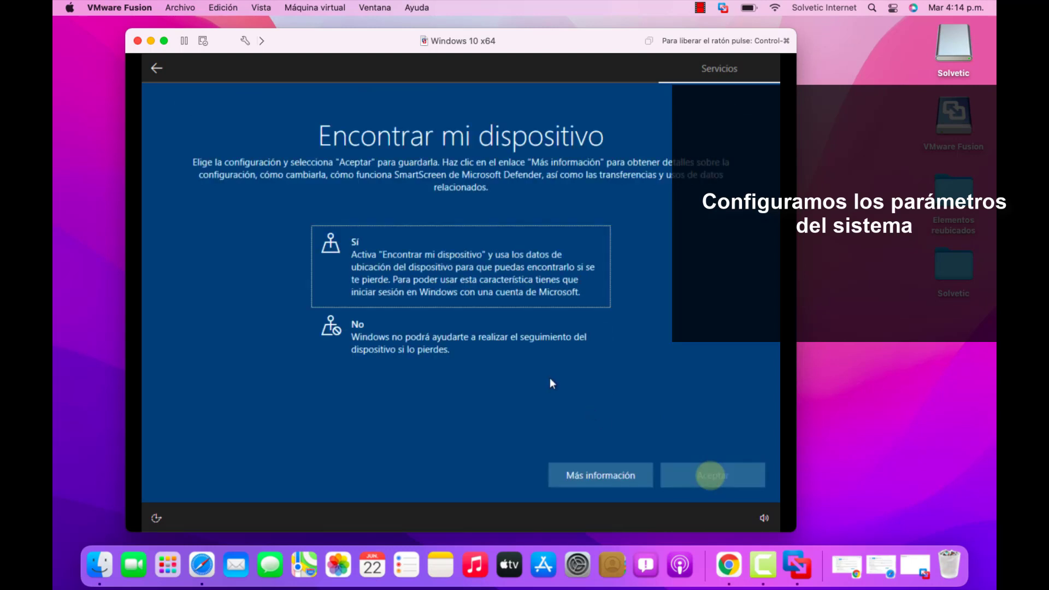
# Turn on the Find my device option and accept the setting
pyautogui.click(528, 279)
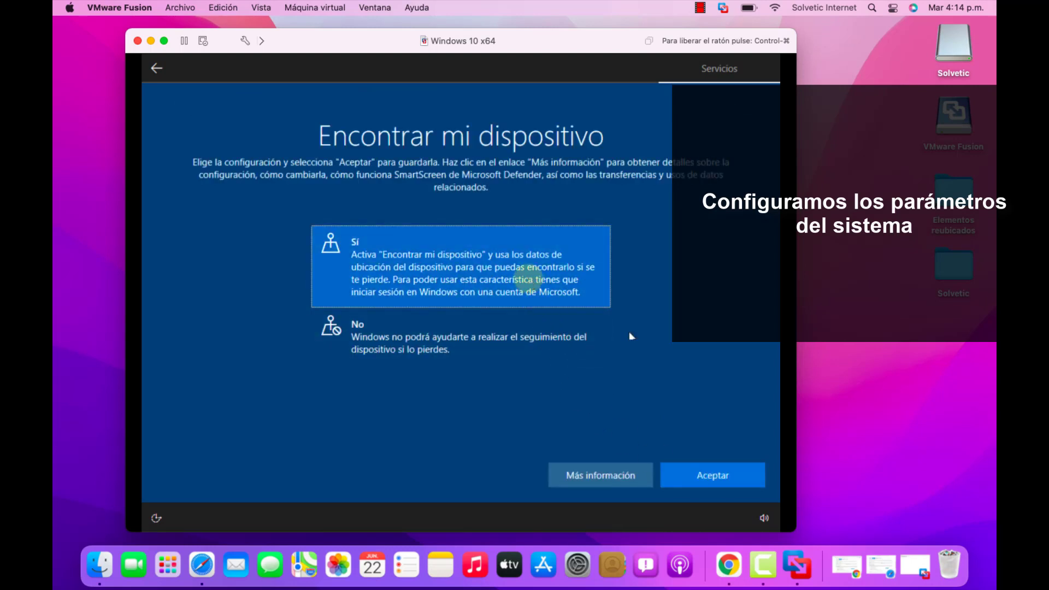
pyautogui.click(718, 480)
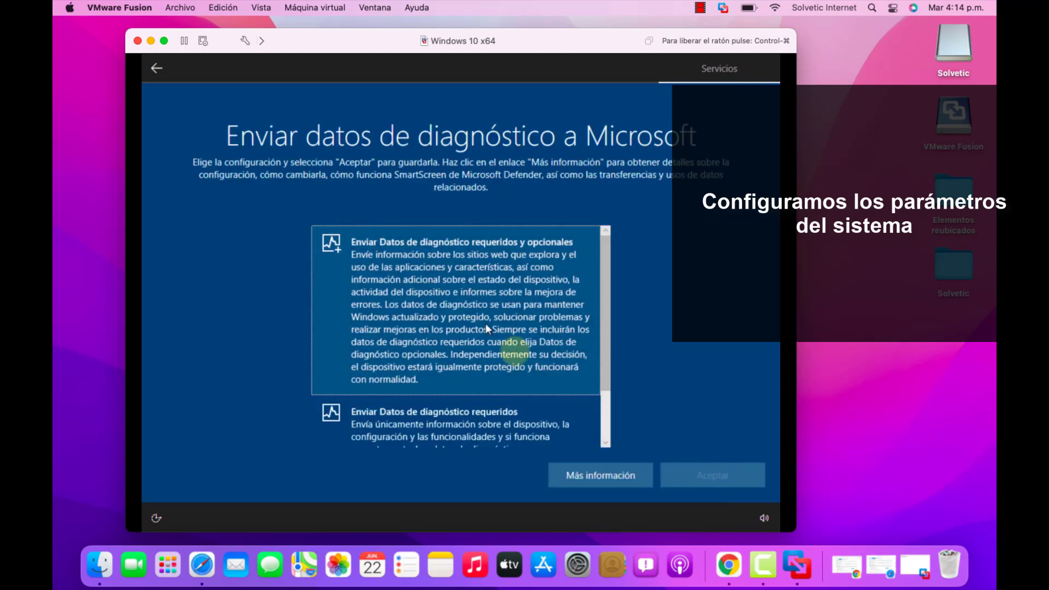
# Choose to send only required diagnostic data and decline improving inking and typing, accepting both choices
pyautogui.click(452, 425)
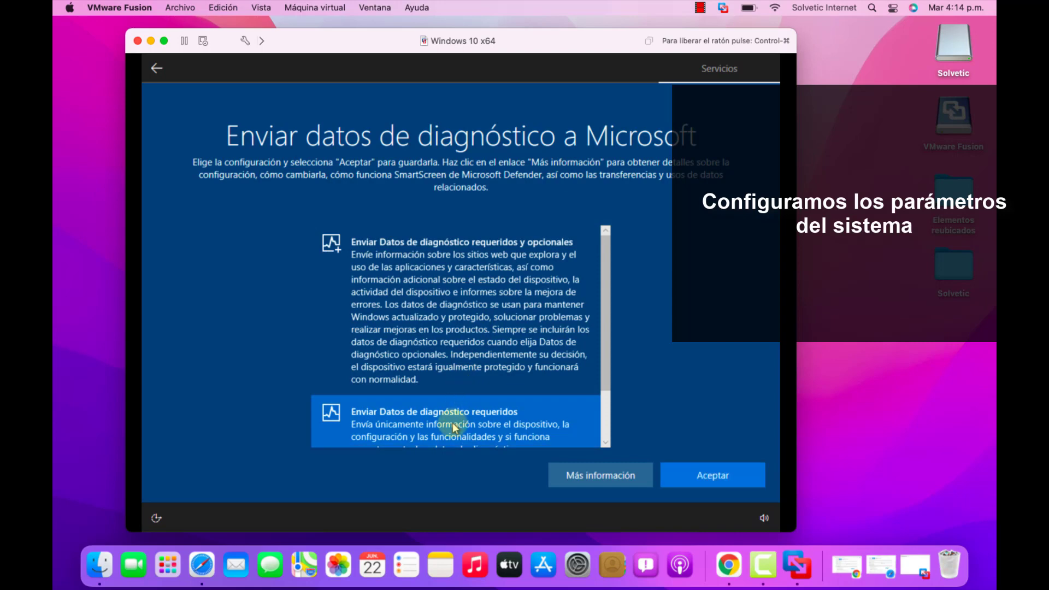
pyautogui.click(724, 485)
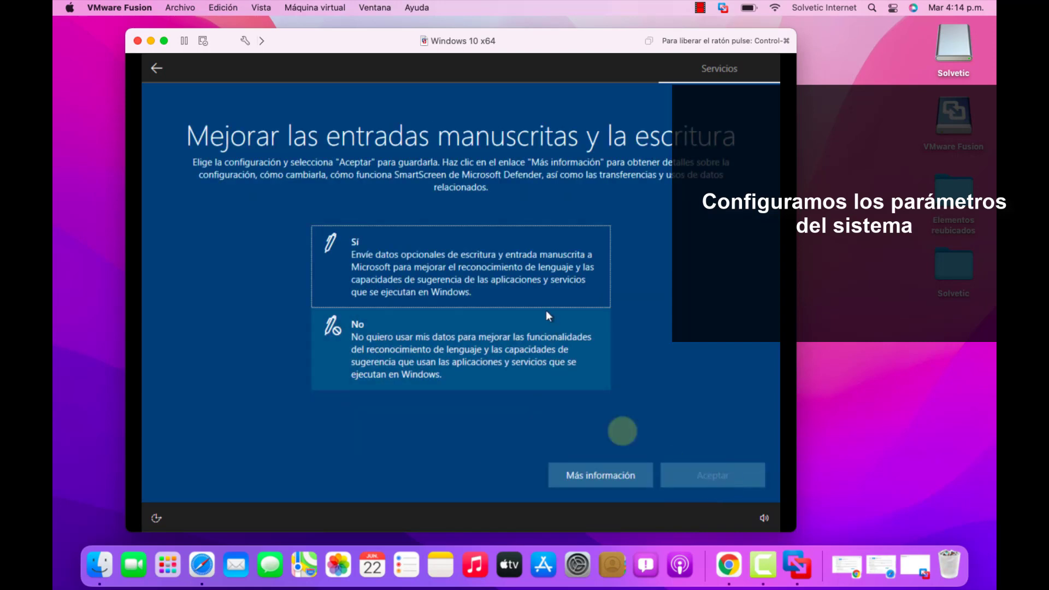
pyautogui.click(473, 330)
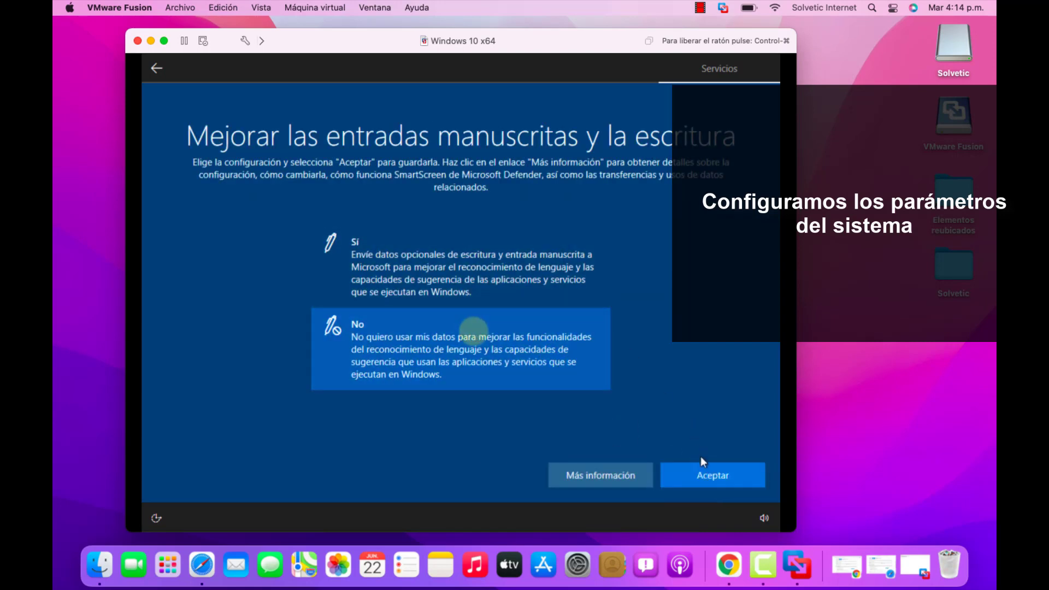
pyautogui.click(706, 474)
# Decline personalised experiences based on diagnostic data and deny apps the use of the advertising ID, accepting both choices
pyautogui.click(486, 343)
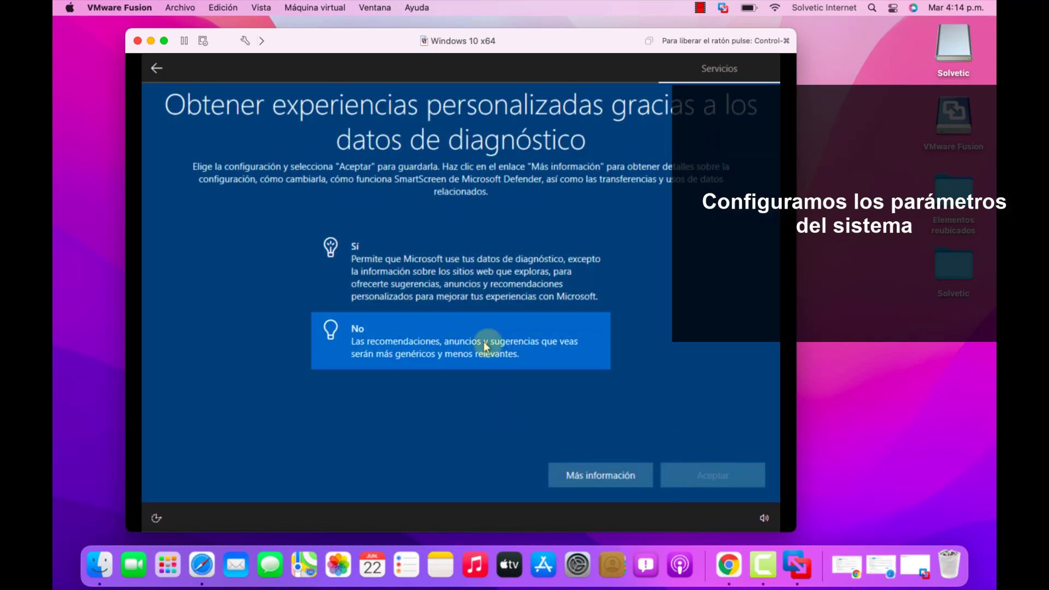
pyautogui.click(719, 475)
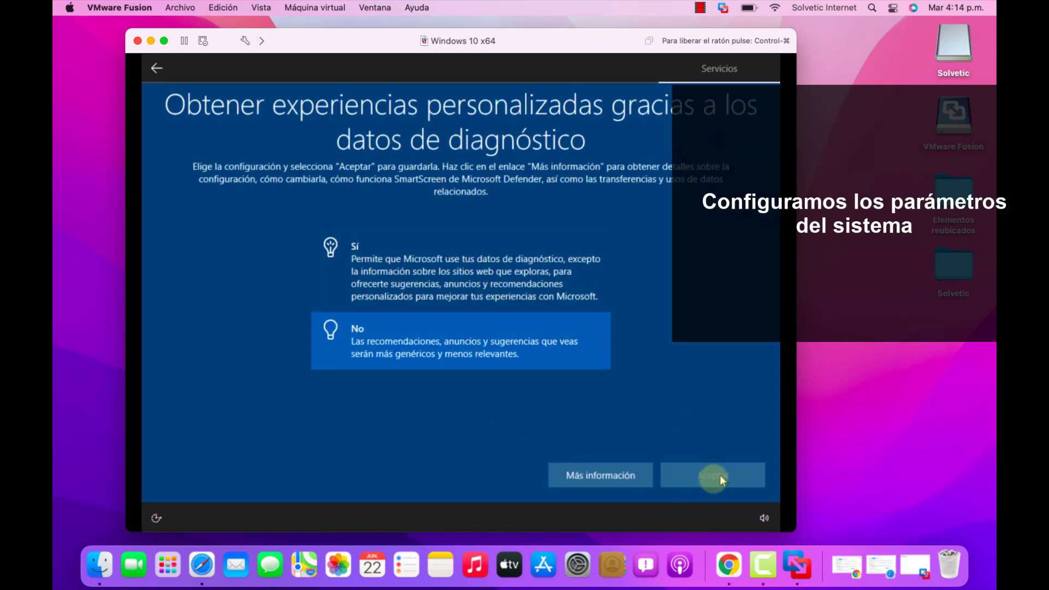
pyautogui.click(511, 349)
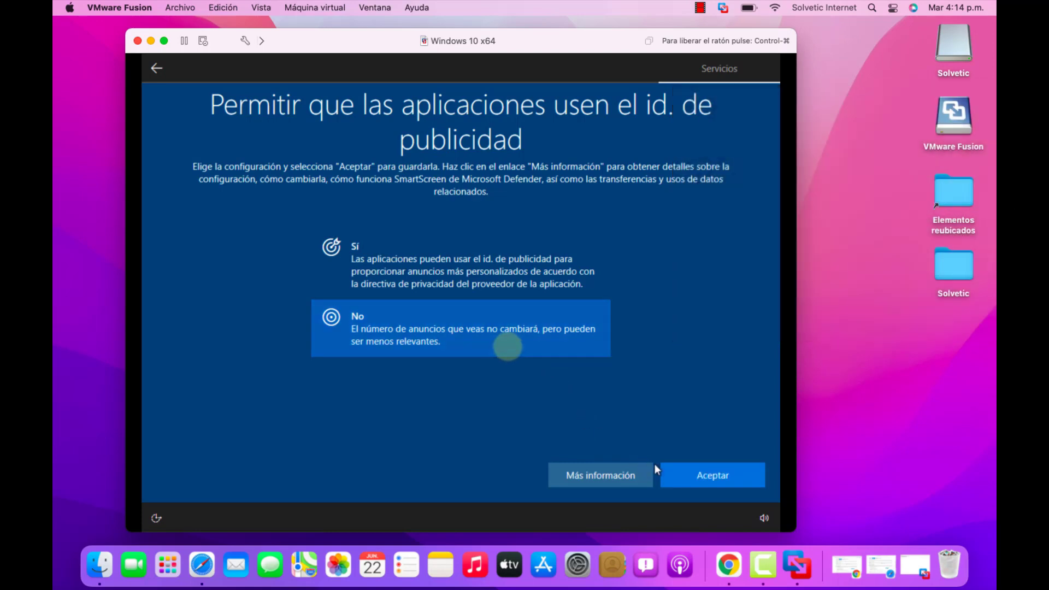
pyautogui.click(701, 478)
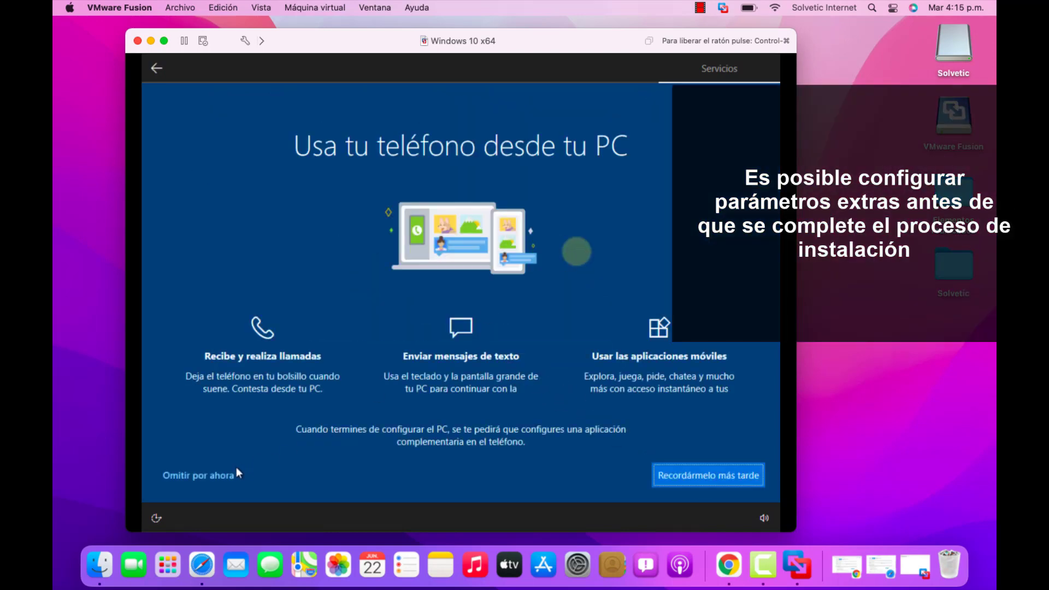
# Skip linking a phone to the PC for now and decline Cortana's access to personal information
pyautogui.click(201, 477)
pyautogui.click(369, 414)
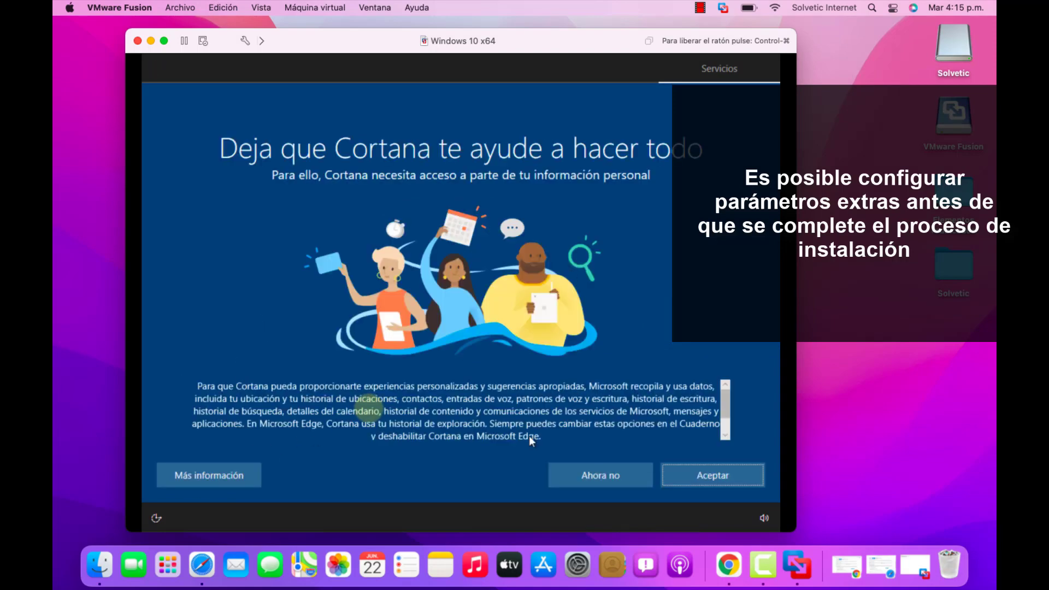
pyautogui.click(597, 481)
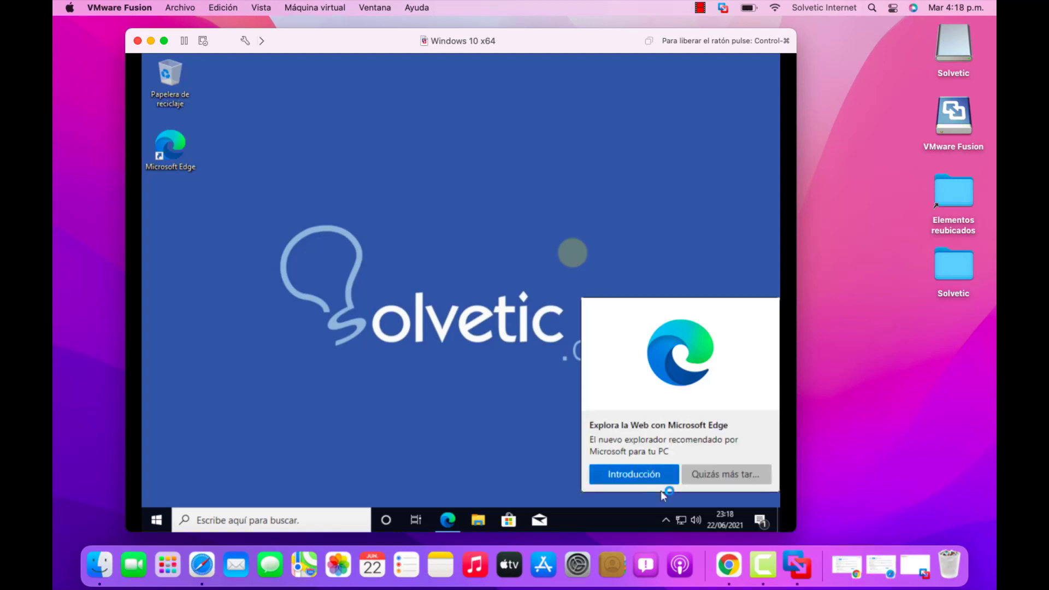
# Postpone the Microsoft Edge introduction and expand the hidden device controls of the virtual machine window
pyautogui.click(720, 471)
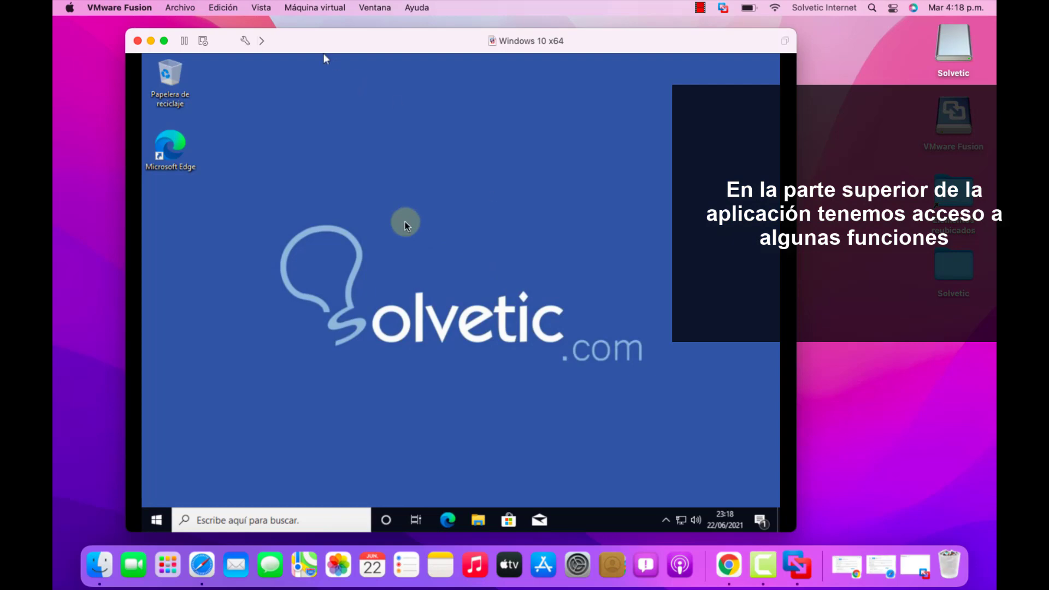
pyautogui.click(266, 41)
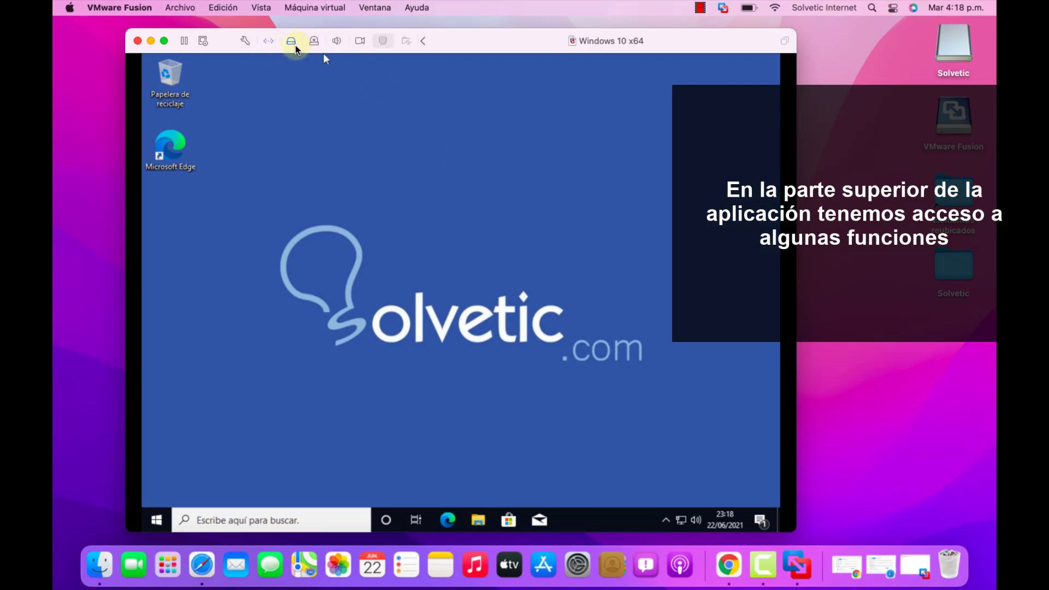
pyautogui.click(423, 57)
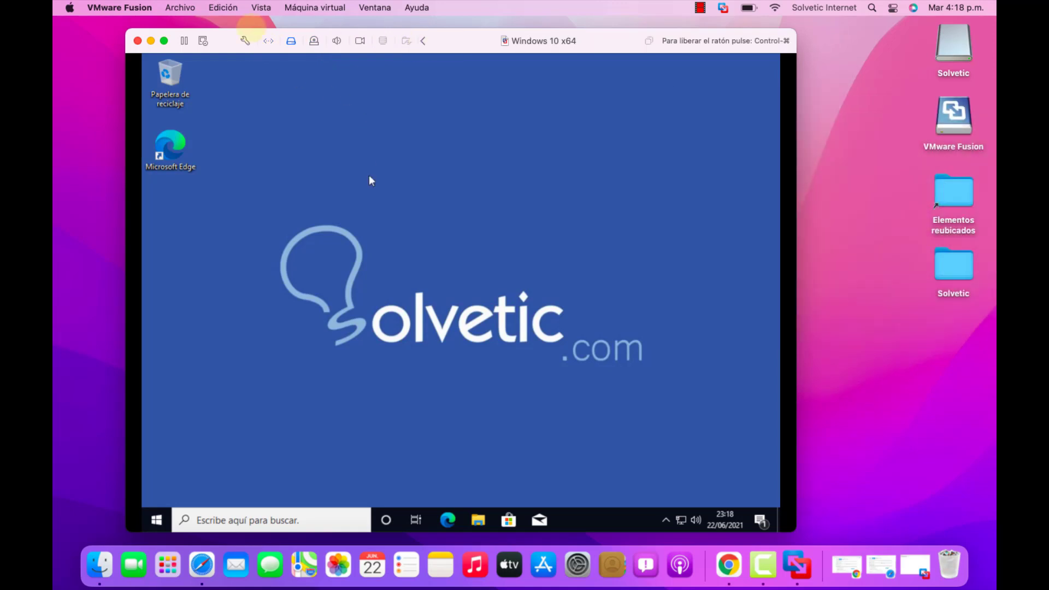
# Run winver in Windows to check the installed version, and close the About Windows dialog
pyautogui.click(296, 519)
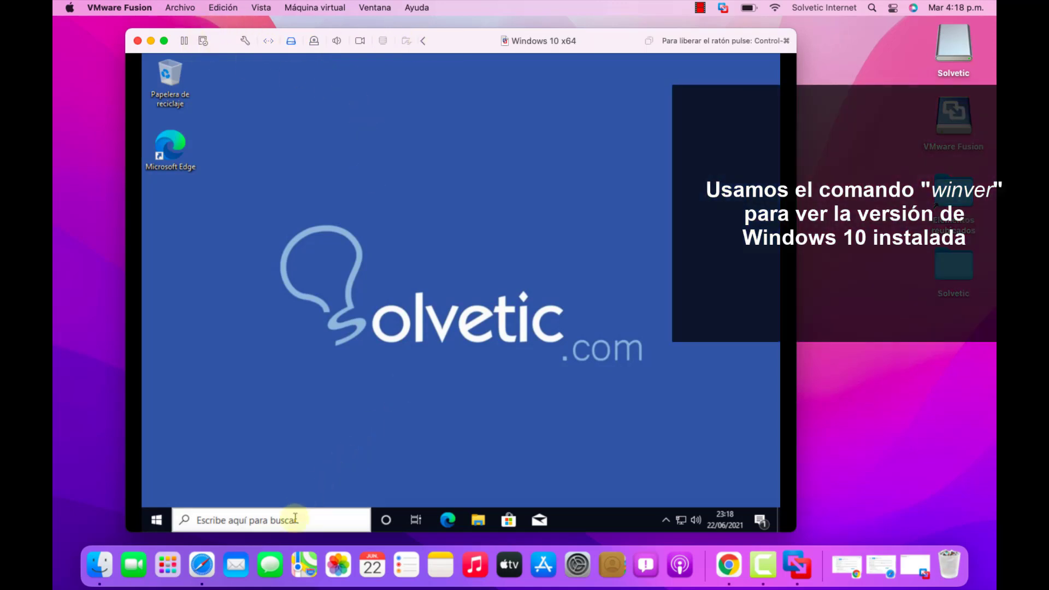
pyautogui.write('winver')
pyautogui.click(286, 188)
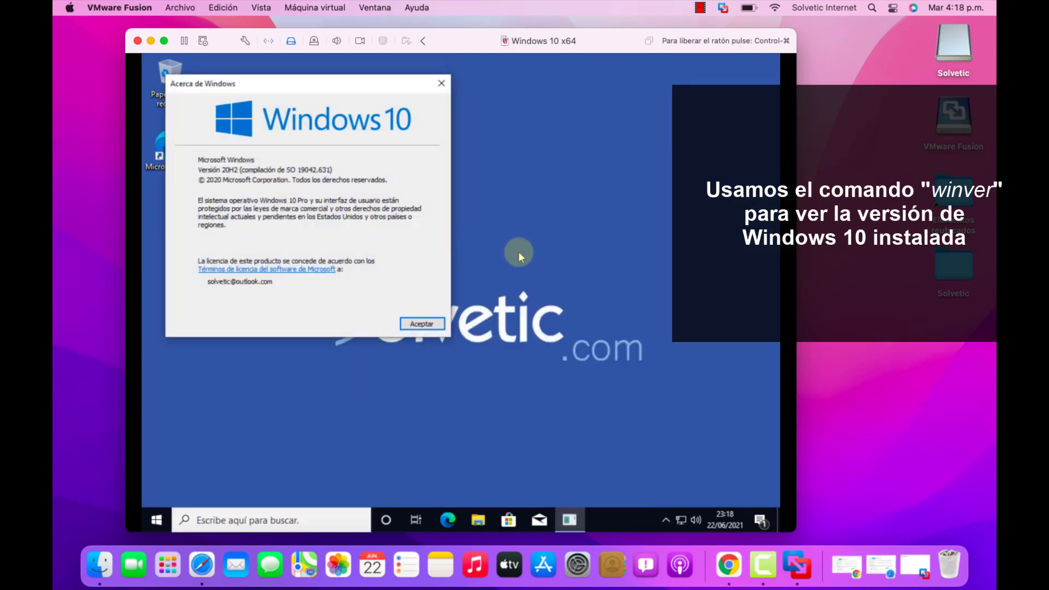
pyautogui.click(445, 83)
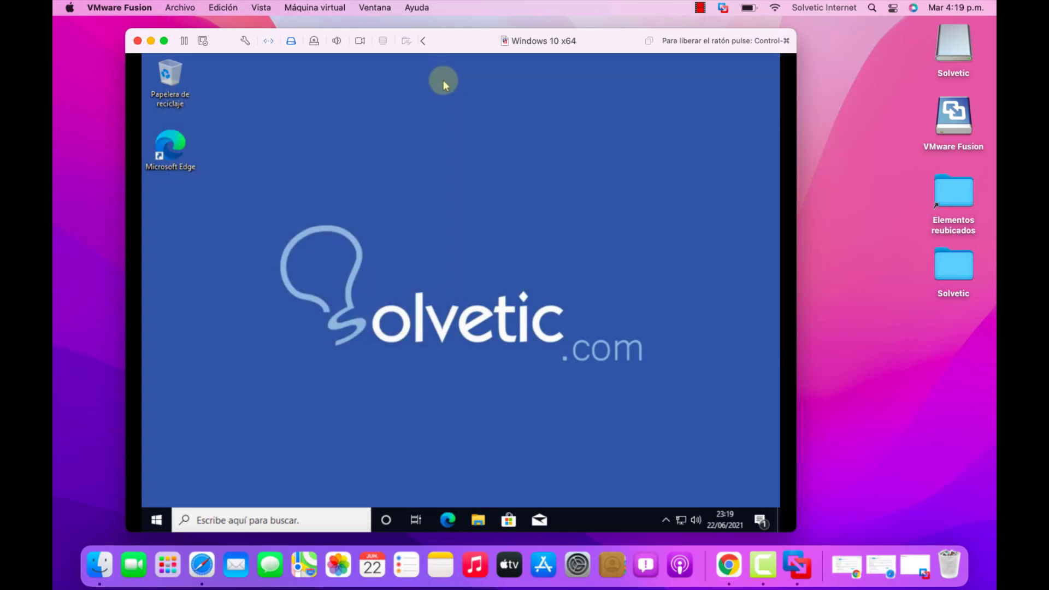
# Release the mouse from the virtual machine and connect the VMware Tools installer CD to it
pyautogui.press('ctrl+super')
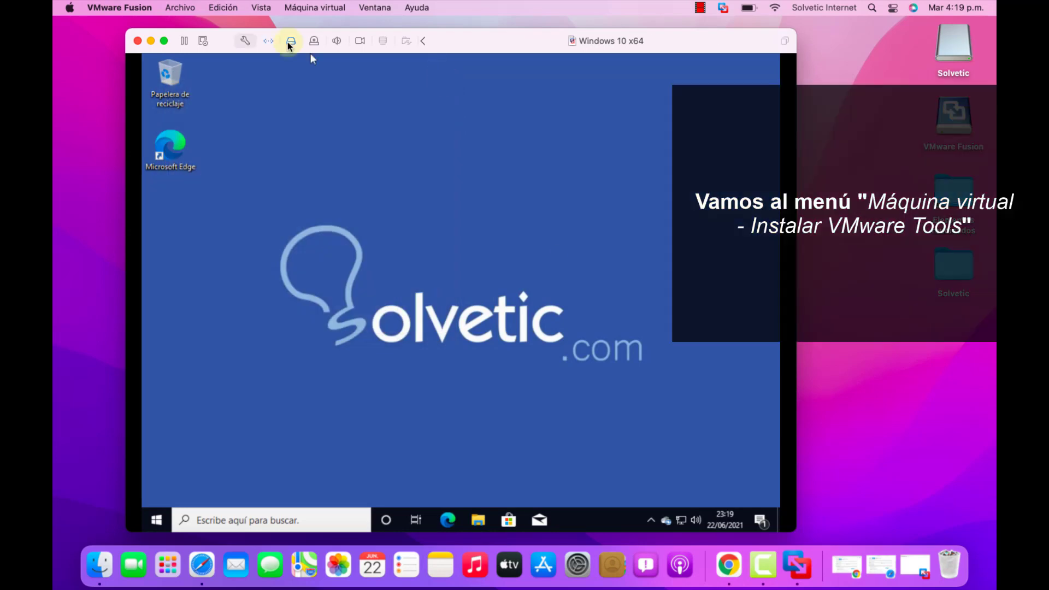
pyautogui.click(183, 7)
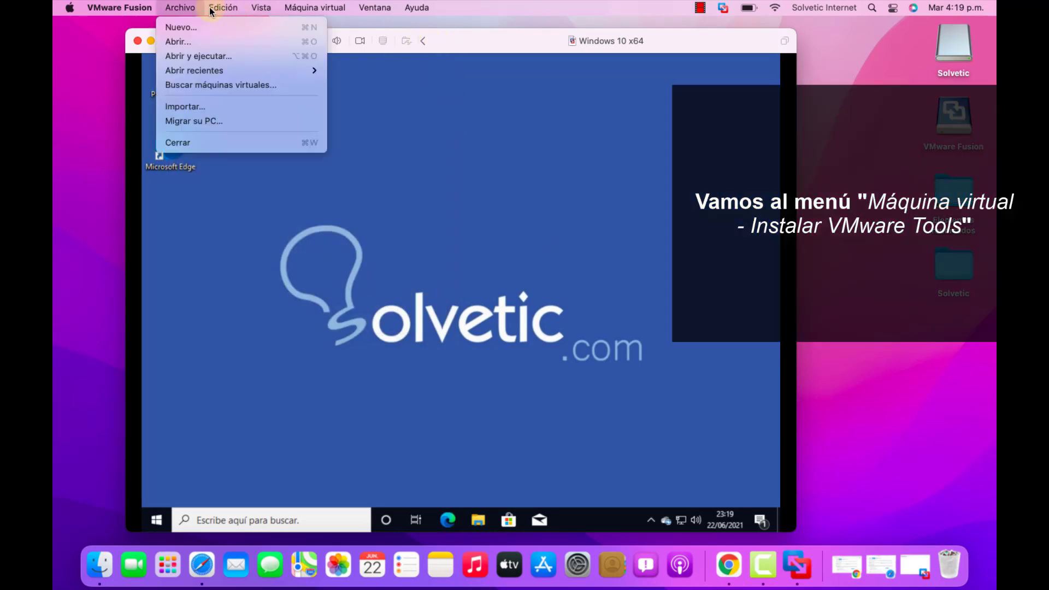
pyautogui.moveTo(314, 7)
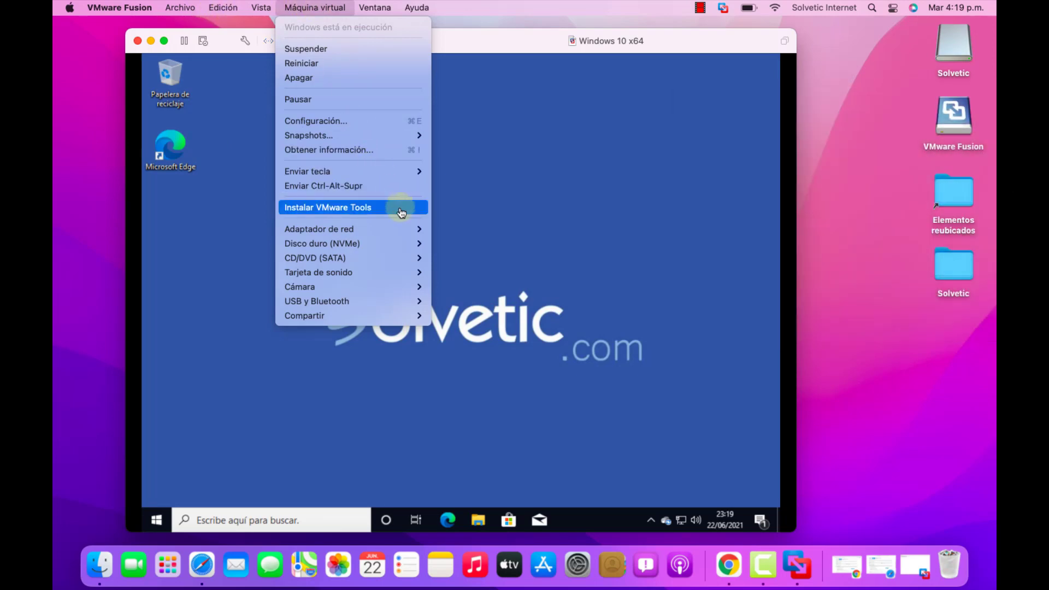
pyautogui.click(401, 212)
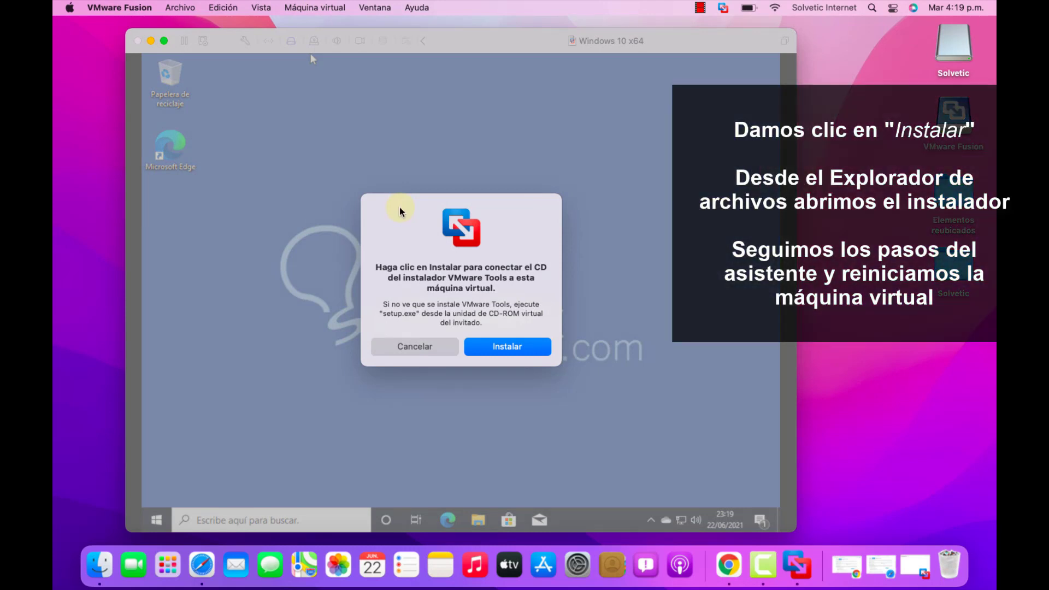
pyautogui.click(507, 346)
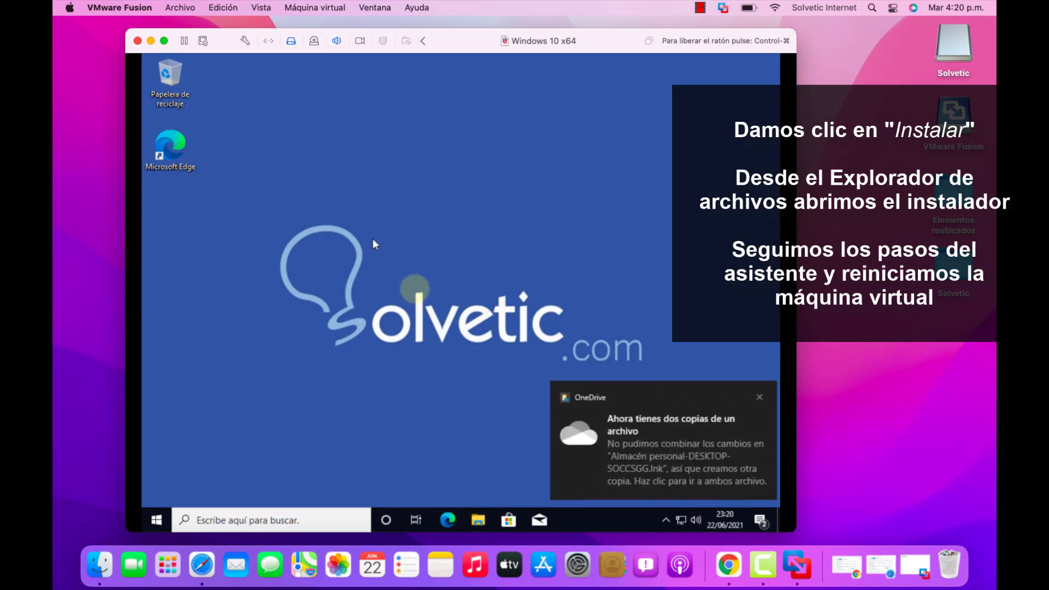
# Launch the VMware Tools installer from DVD drive D: in This PC and allow it to make changes to the device
pyautogui.click(757, 397)
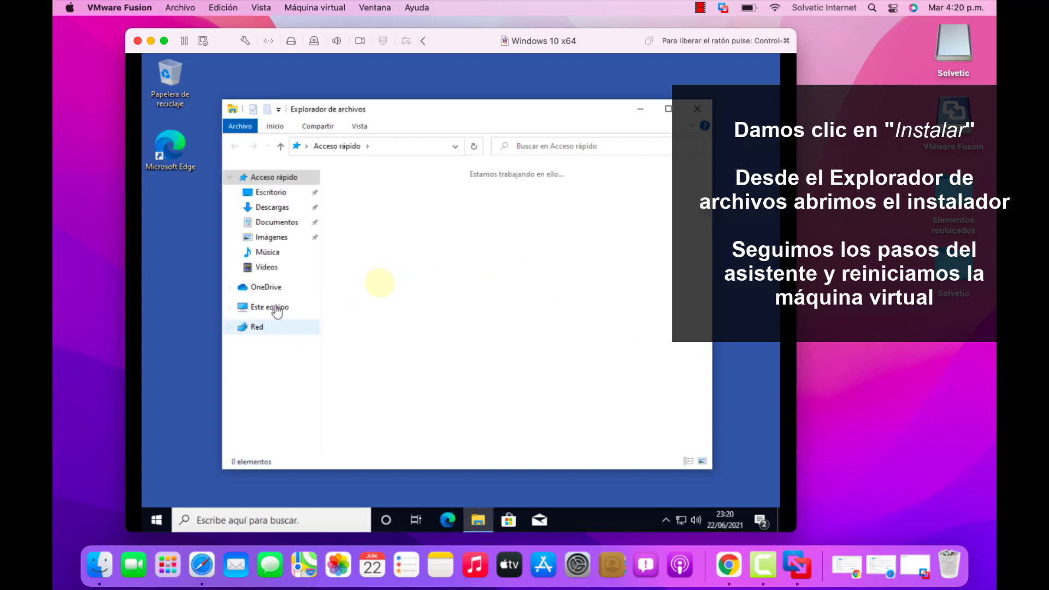
pyautogui.click(274, 308)
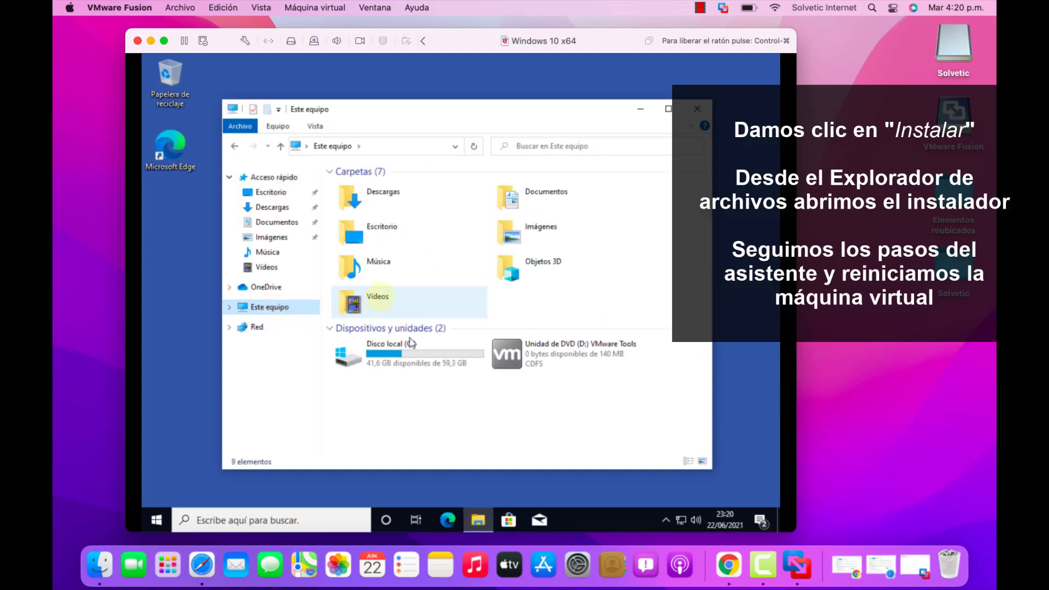
pyautogui.click(525, 356)
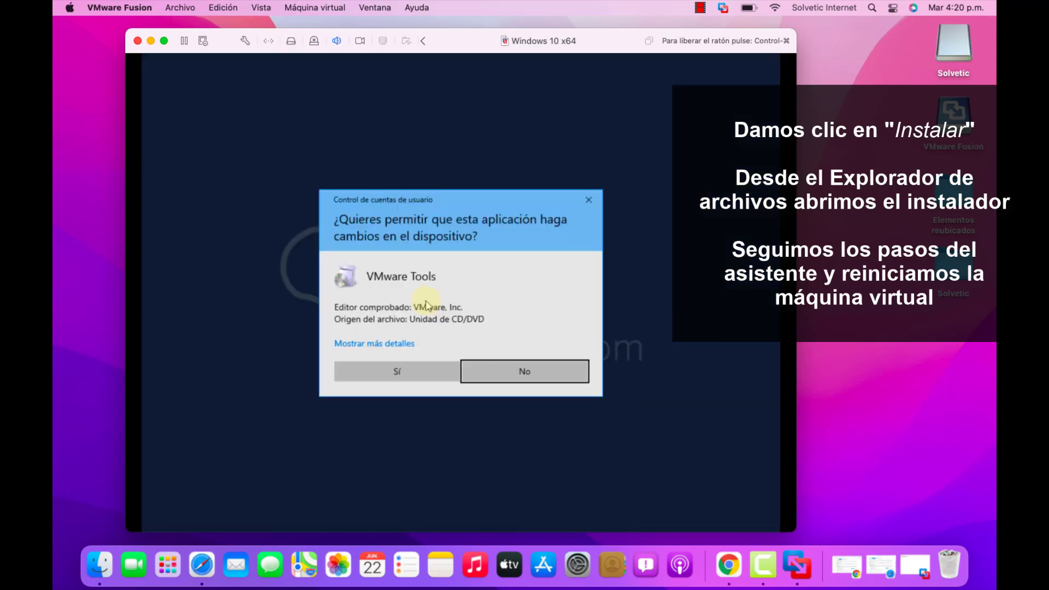
pyautogui.click(399, 370)
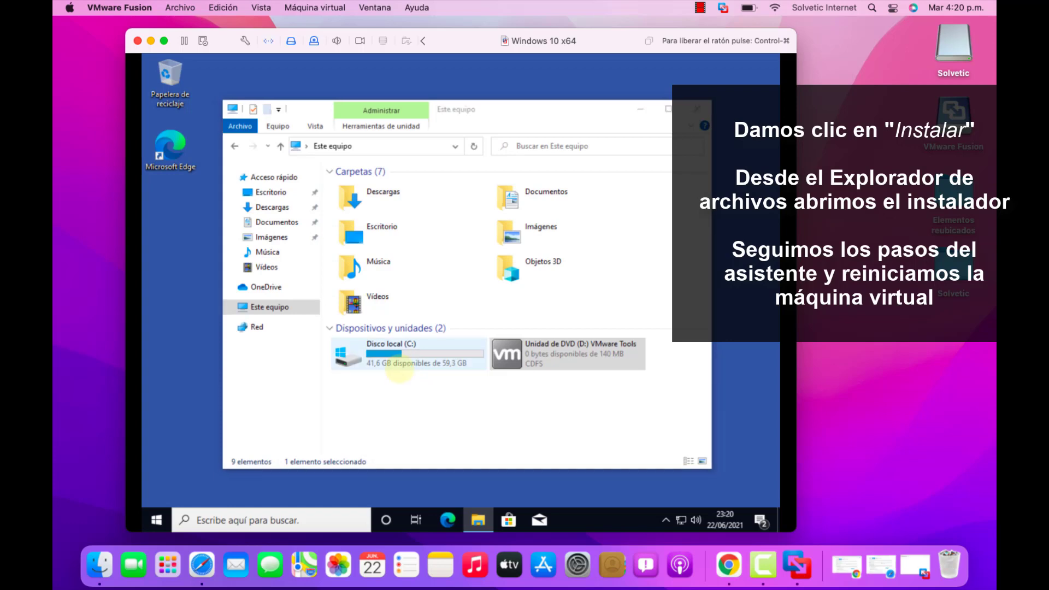
pyautogui.click(641, 109)
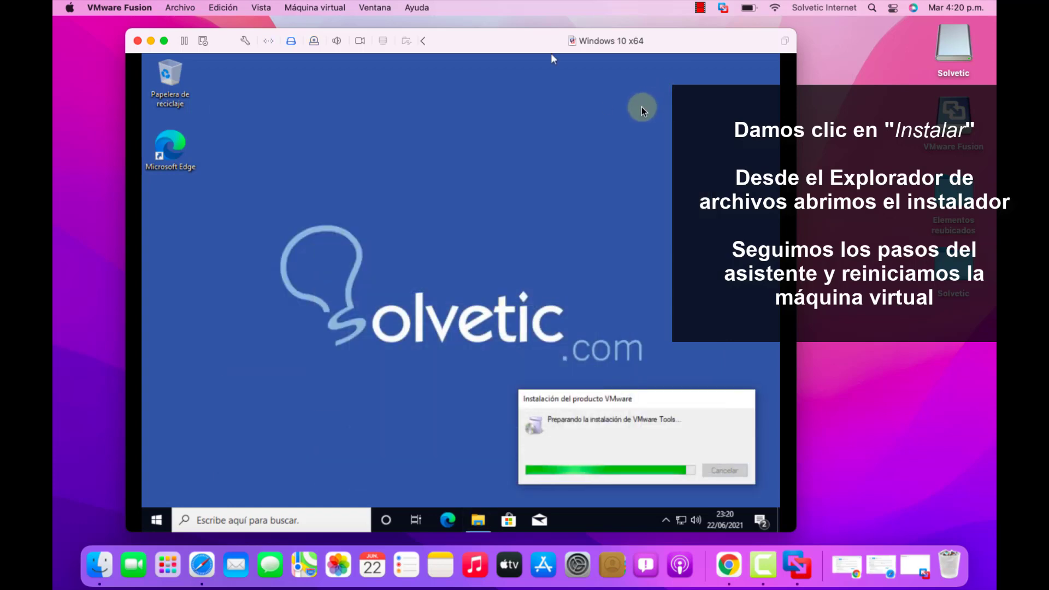
# Install VMware Tools through the setup wizard with the Typical (Típica) installation type
pyautogui.click(470, 36)
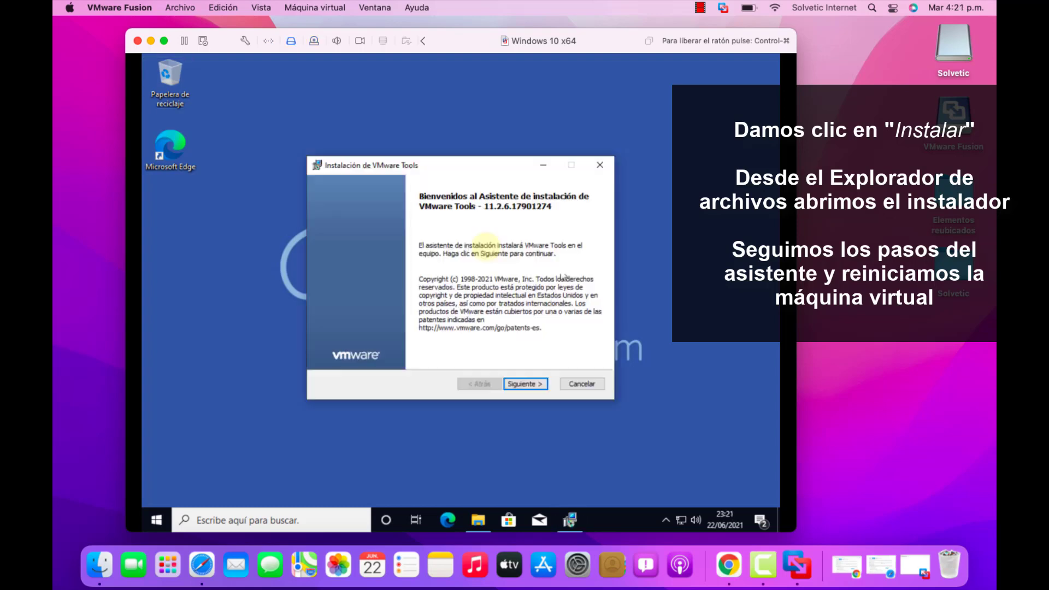
pyautogui.click(524, 383)
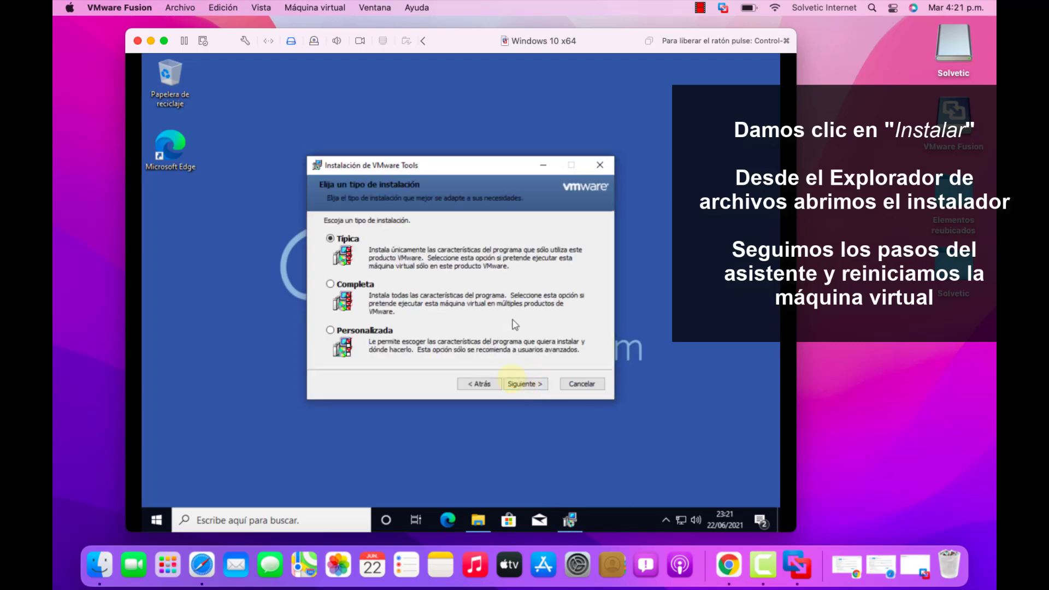
pyautogui.click(528, 384)
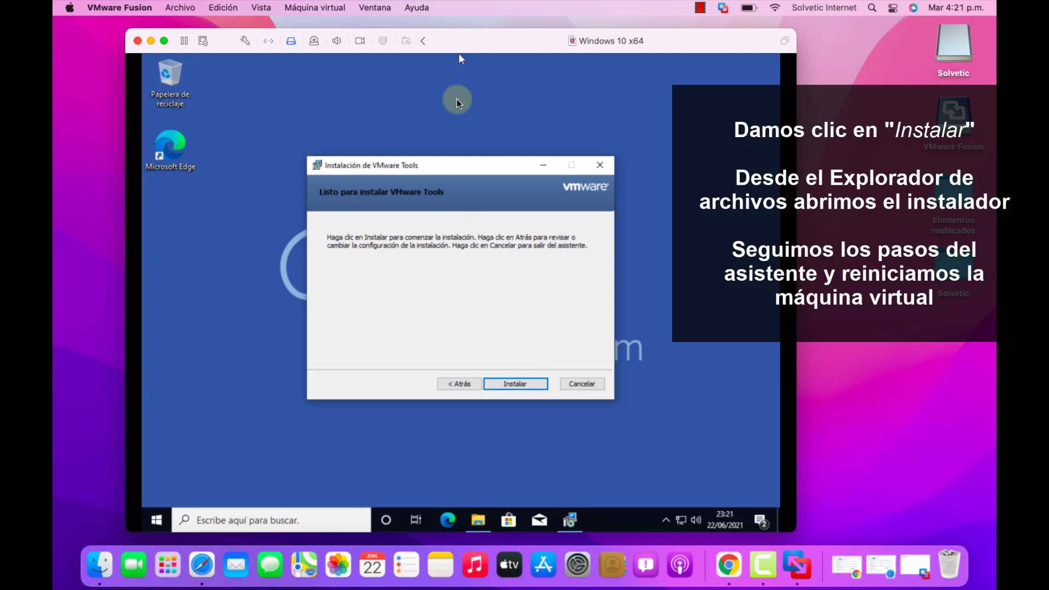
pyautogui.click(503, 385)
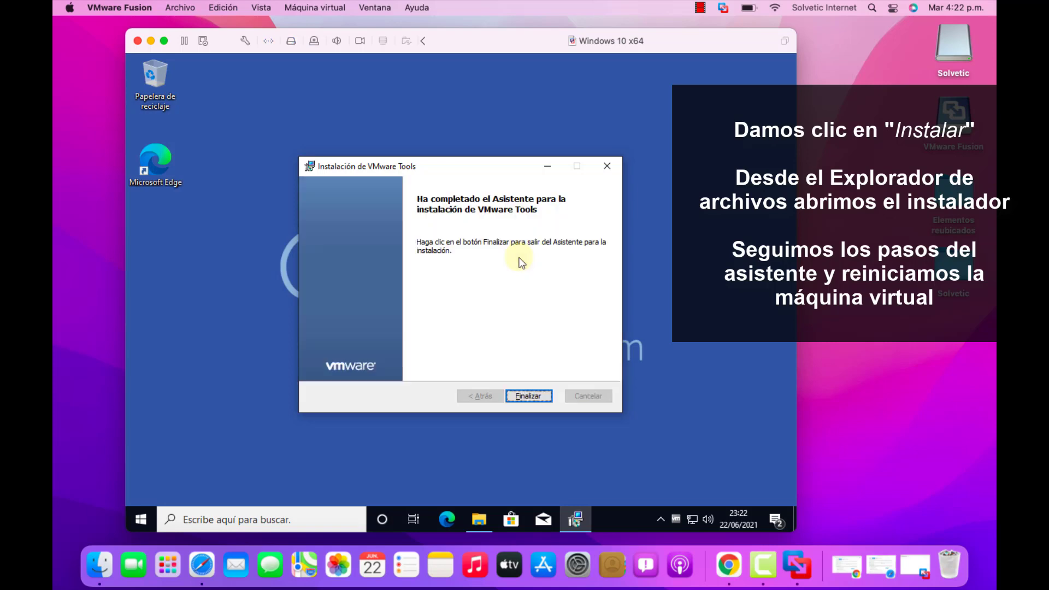
# Finish the VMware Tools wizard and agree to restart Windows
pyautogui.click(526, 395)
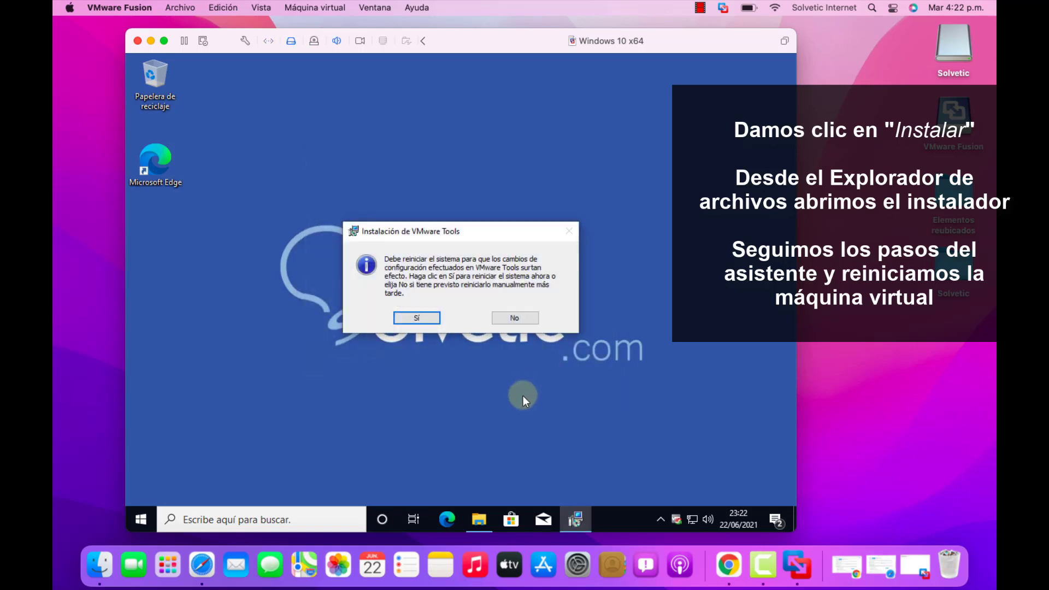
pyautogui.press('Return')
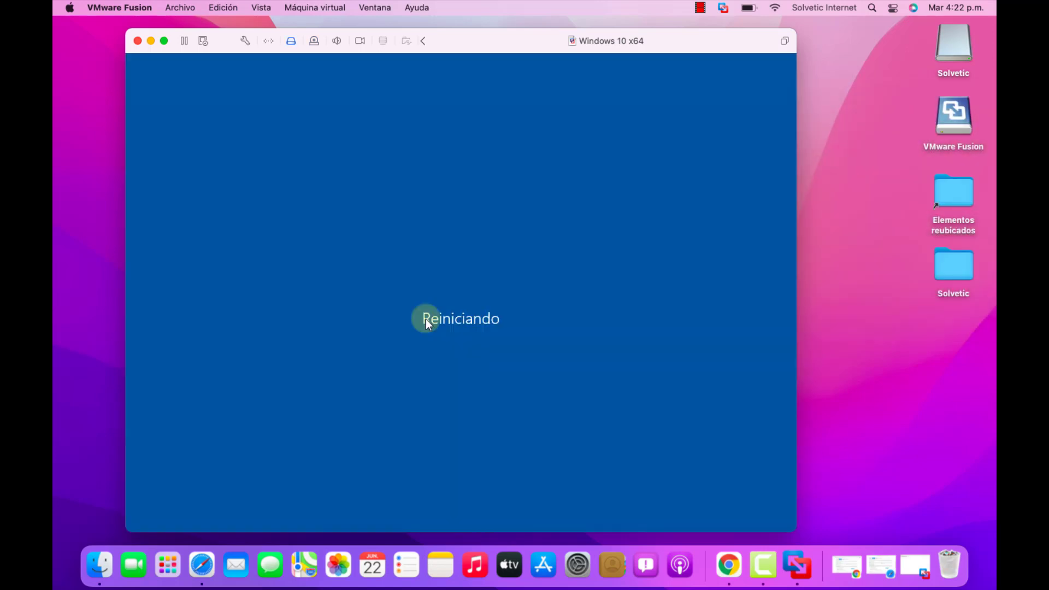
pyautogui.click(425, 319)
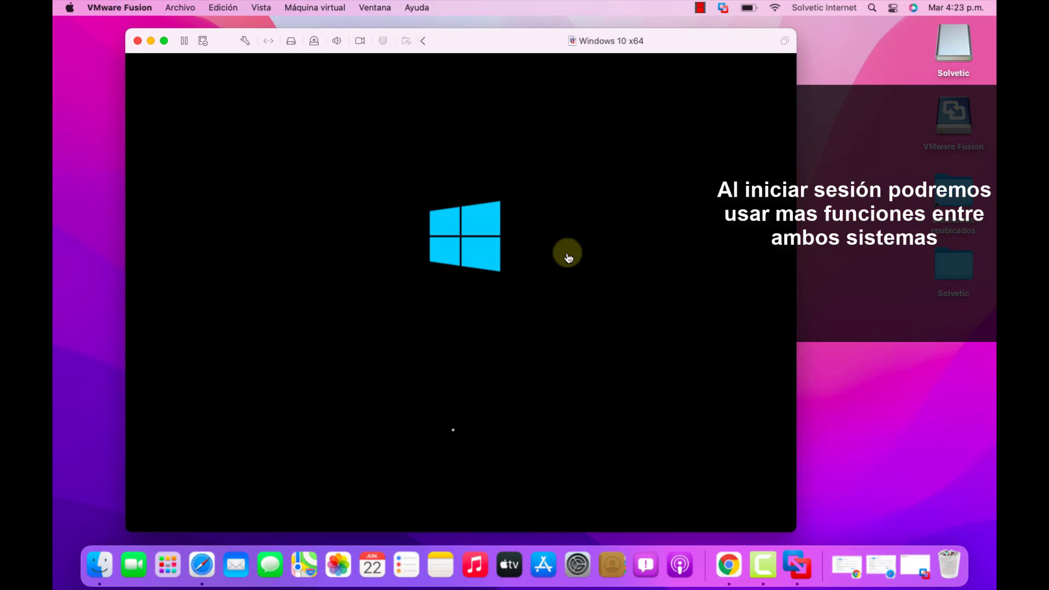
# Sign in to Windows from the lock screen and minimise the virtual machine window
pyautogui.click(568, 258)
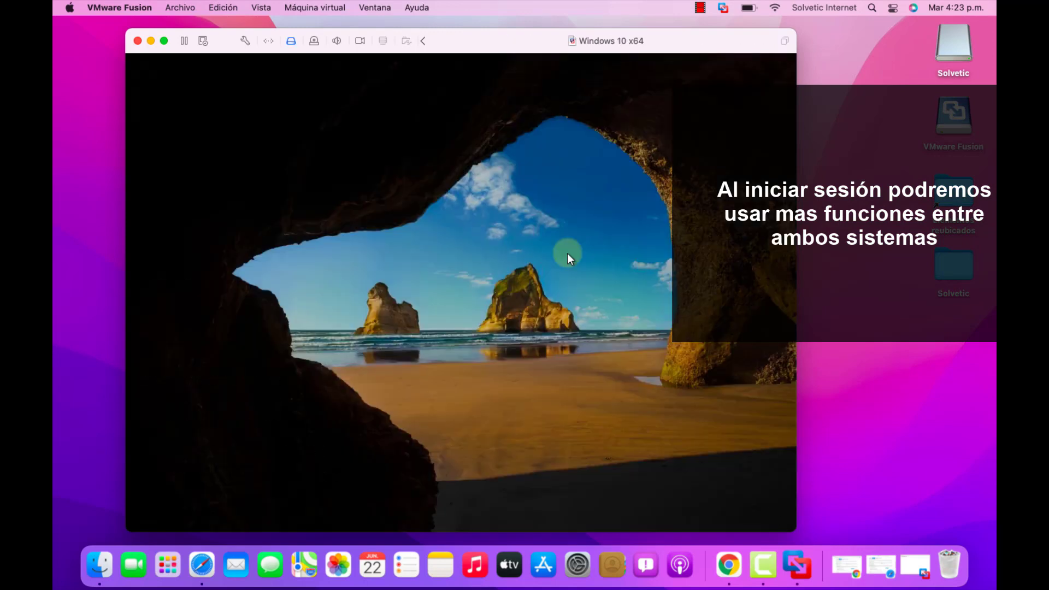
pyautogui.click(481, 282)
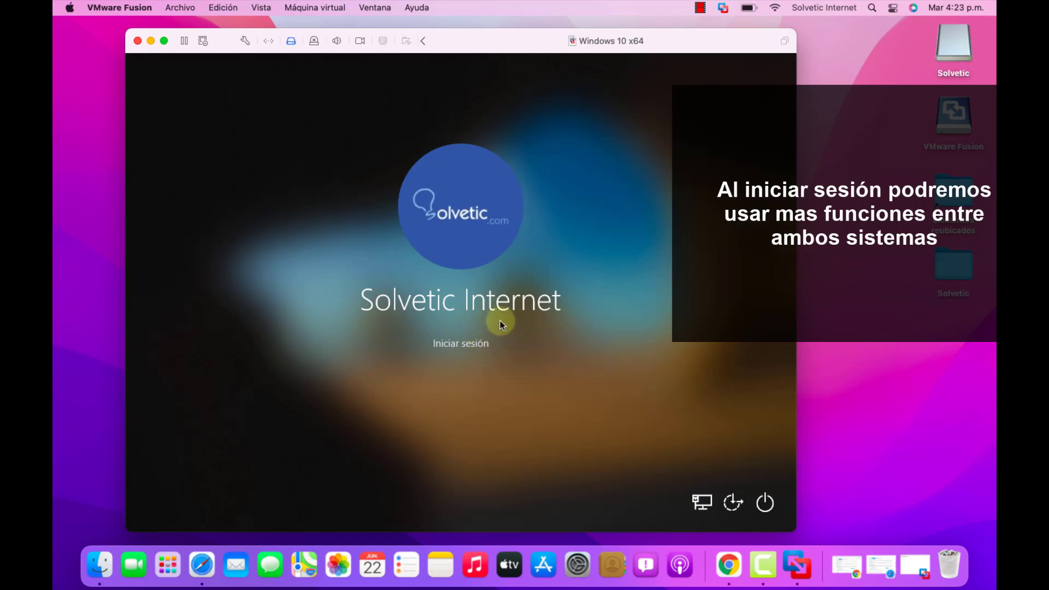
pyautogui.click(475, 341)
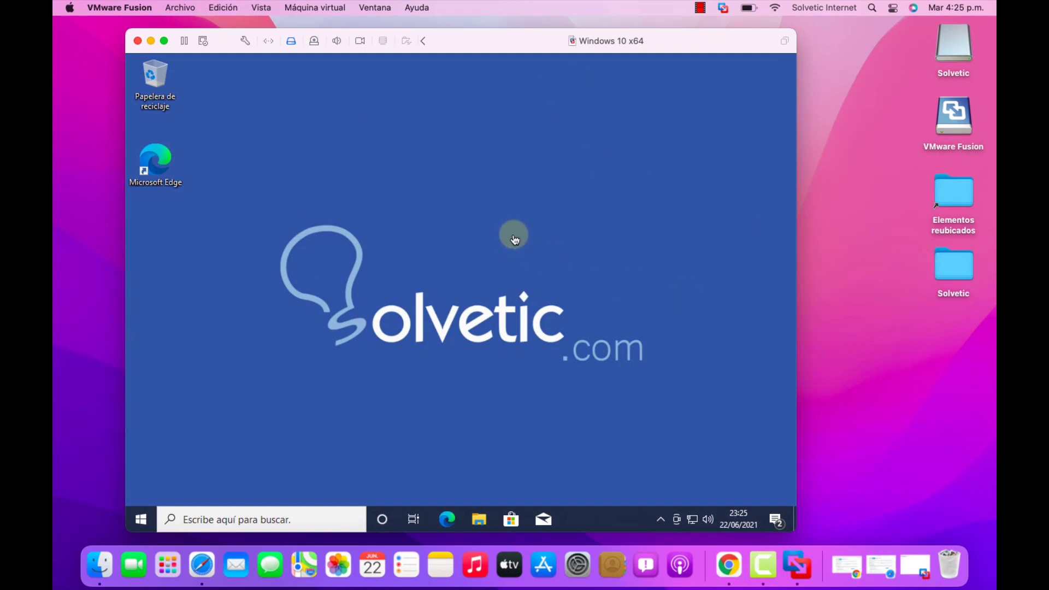
pyautogui.click(151, 41)
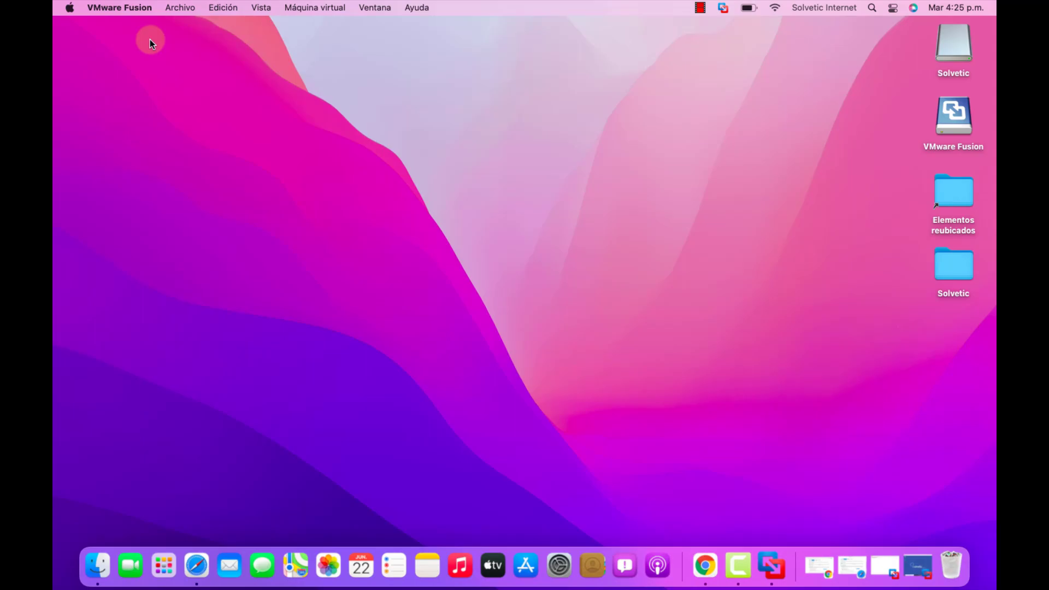